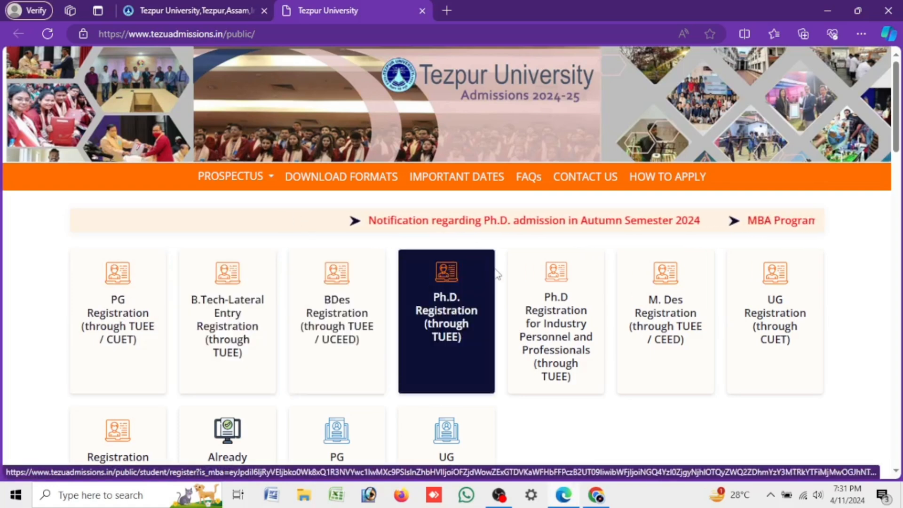
Open the PG Registration (through TUEE / CUET) page from the Tezpur University admissions home page
{"action": "scroll", "coordinate": [713, 235], "scroll_direction": "down", "scroll_amount": 3}
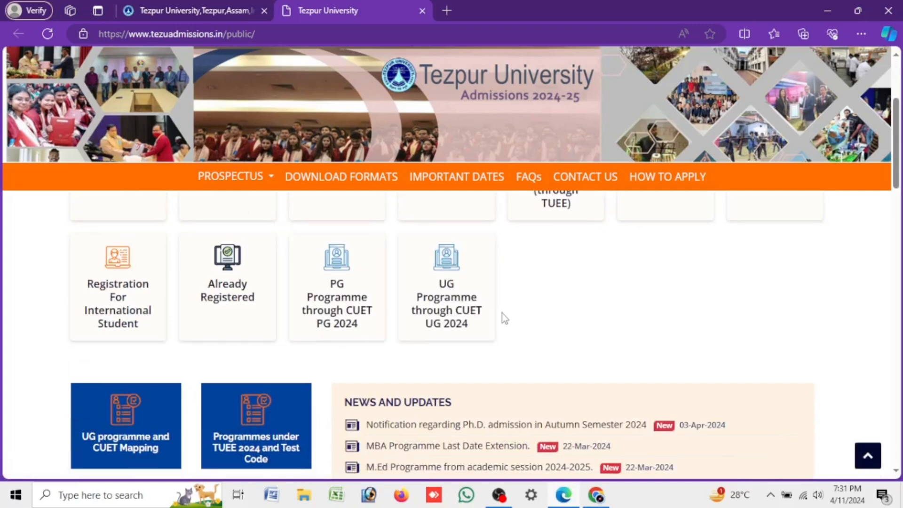
{"action": "scroll", "coordinate": [503, 319], "scroll_direction": "down", "scroll_amount": 3}
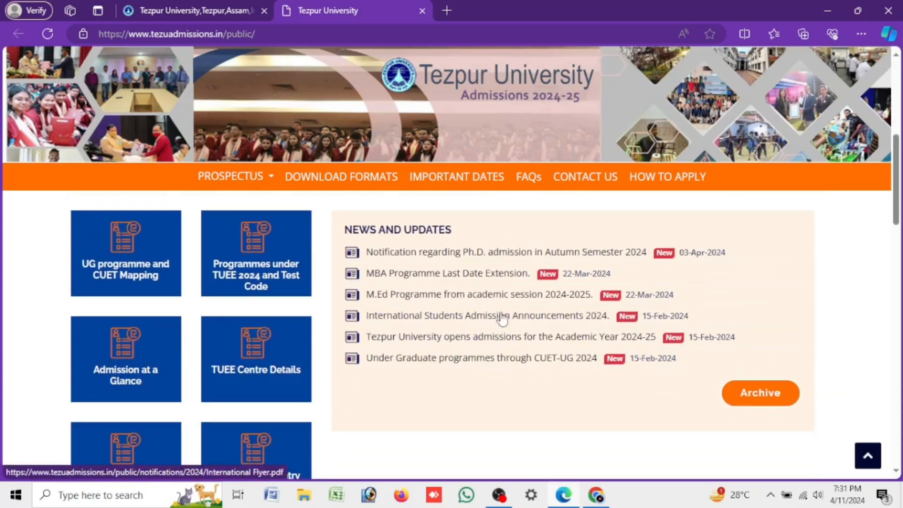
{"action": "scroll", "coordinate": [502, 319], "scroll_direction": "down", "scroll_amount": 3}
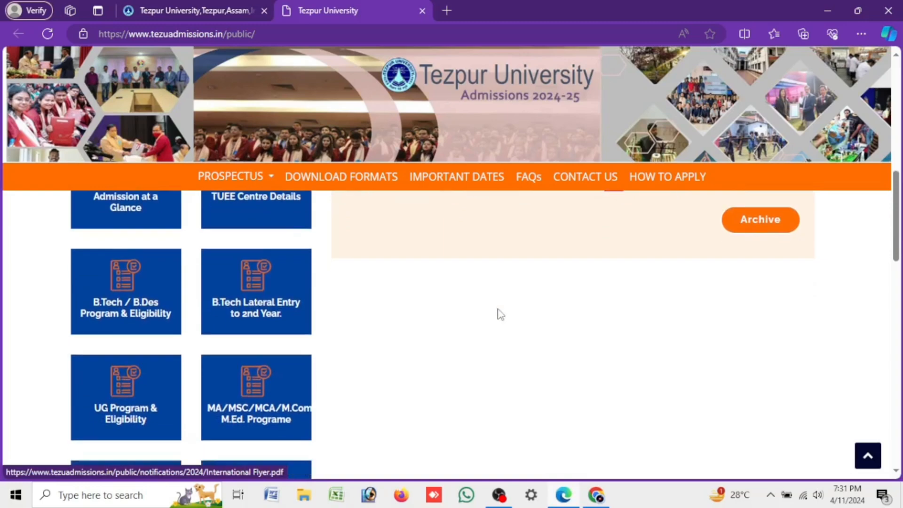
{"action": "scroll", "coordinate": [500, 315], "scroll_direction": "up", "scroll_amount": 10}
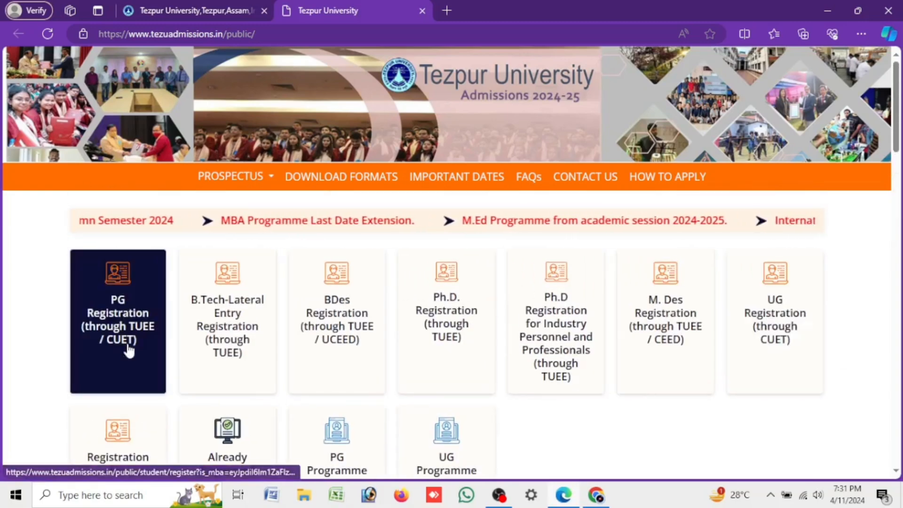
{"action": "left_click", "coordinate": [130, 315]}
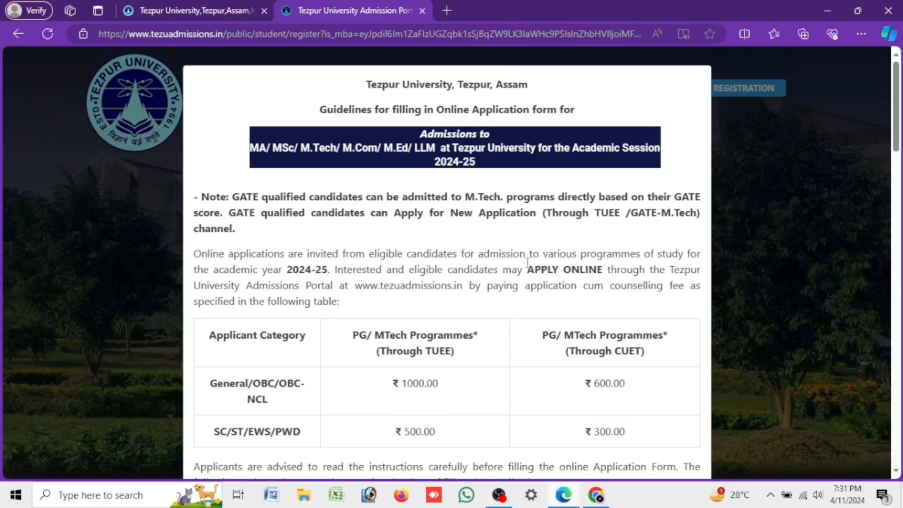
Examine the application fees for each applicant category in PG/MTech programmes through TUEE and through CUET
{"action": "left_click_drag", "start_coordinate": [527, 270], "coordinate": [600, 273]}
{"action": "scroll", "coordinate": [370, 218], "scroll_direction": "down", "scroll_amount": 3}
{"action": "left_click", "coordinate": [333, 237]}
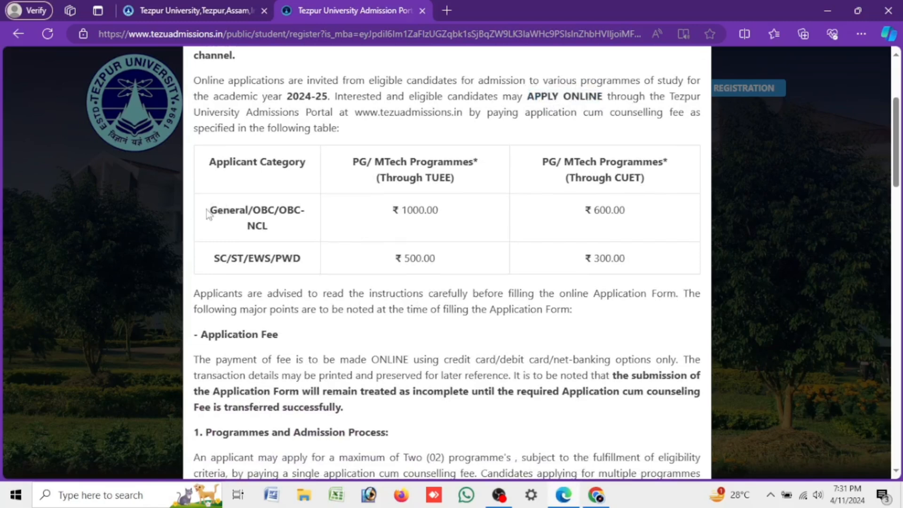
{"action": "left_click_drag", "start_coordinate": [209, 215], "coordinate": [268, 230]}
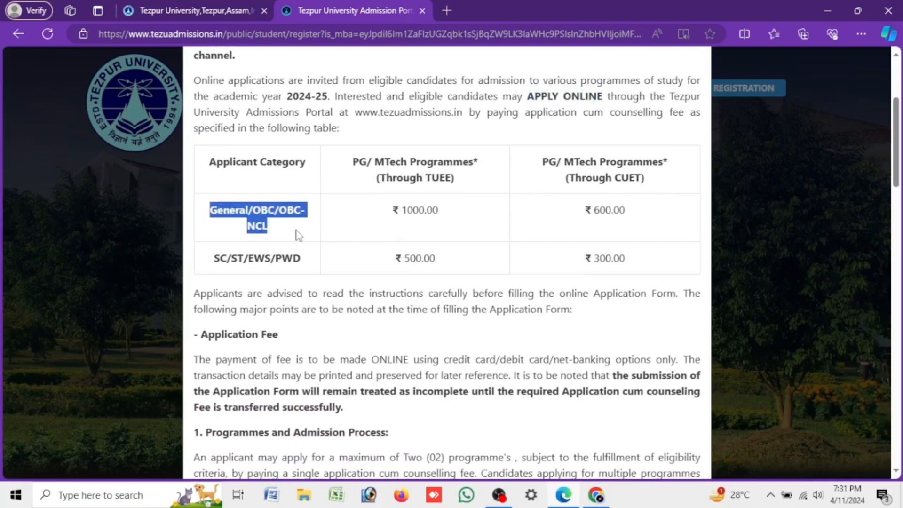
{"action": "left_click", "coordinate": [394, 210]}
{"action": "left_click_drag", "start_coordinate": [352, 162], "coordinate": [494, 173]}
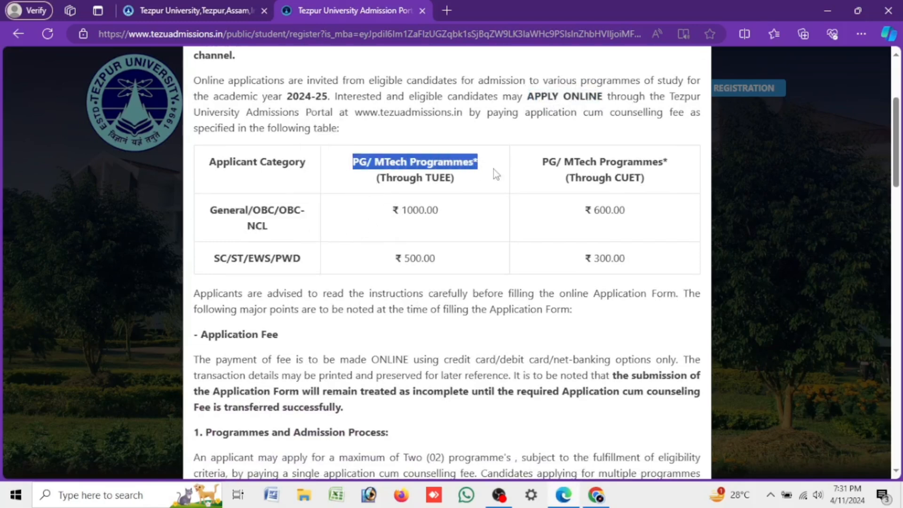
{"action": "left_click_drag", "start_coordinate": [362, 183], "coordinate": [456, 183]}
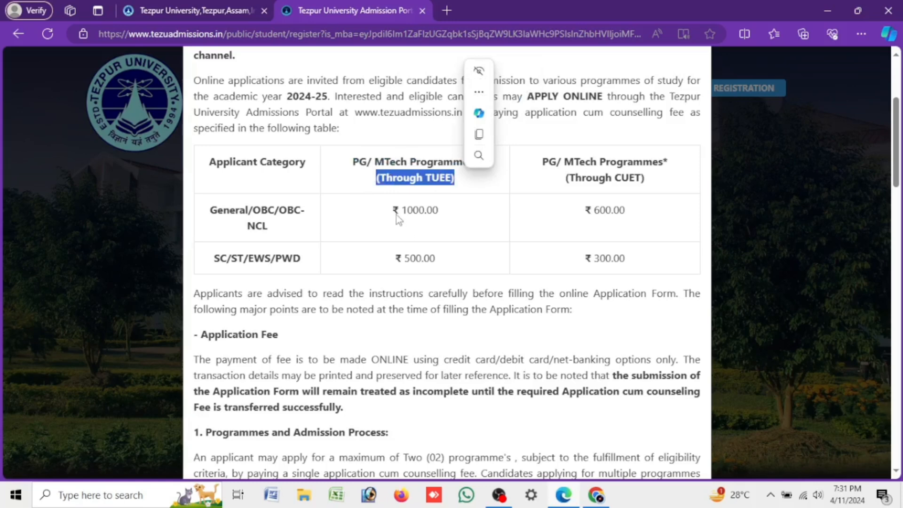
{"action": "left_click_drag", "start_coordinate": [398, 211], "coordinate": [466, 216]}
{"action": "left_click_drag", "start_coordinate": [587, 179], "coordinate": [641, 180]}
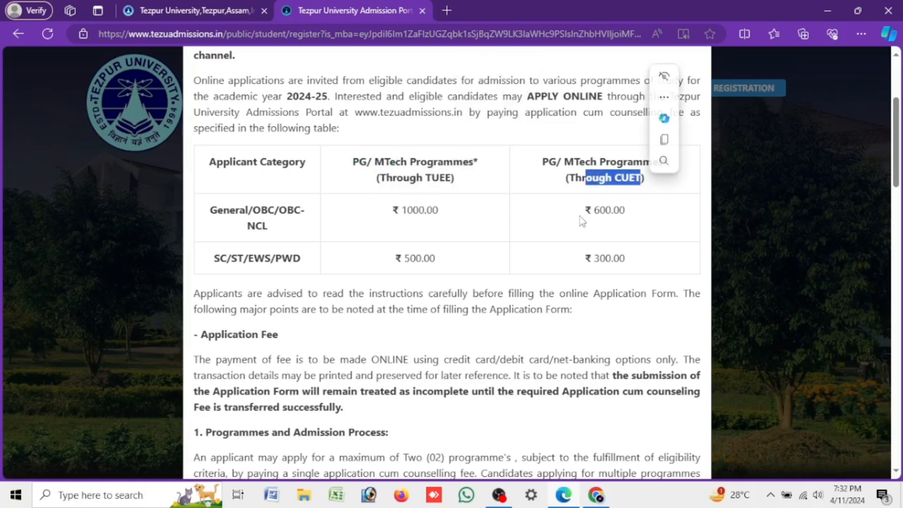
{"action": "left_click_drag", "start_coordinate": [588, 211], "coordinate": [630, 212]}
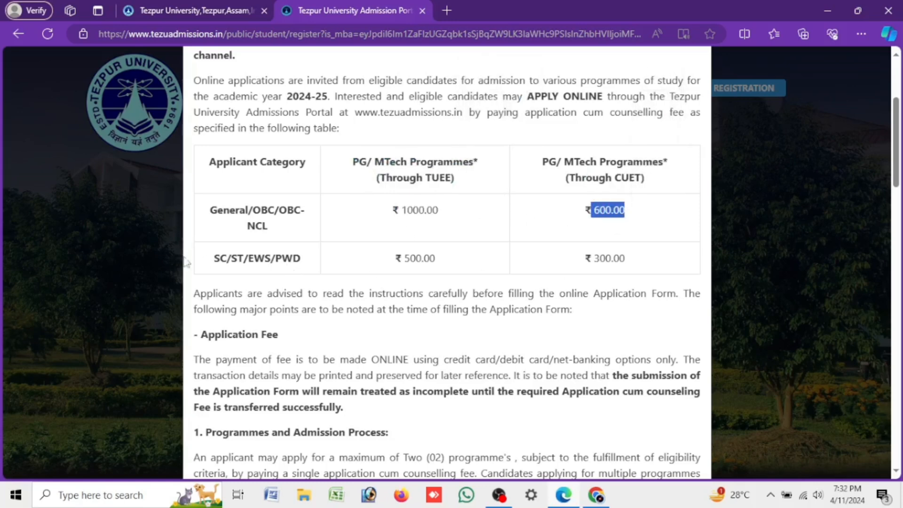
{"action": "left_click_drag", "start_coordinate": [211, 258], "coordinate": [343, 268]}
{"action": "left_click_drag", "start_coordinate": [403, 258], "coordinate": [534, 261]}
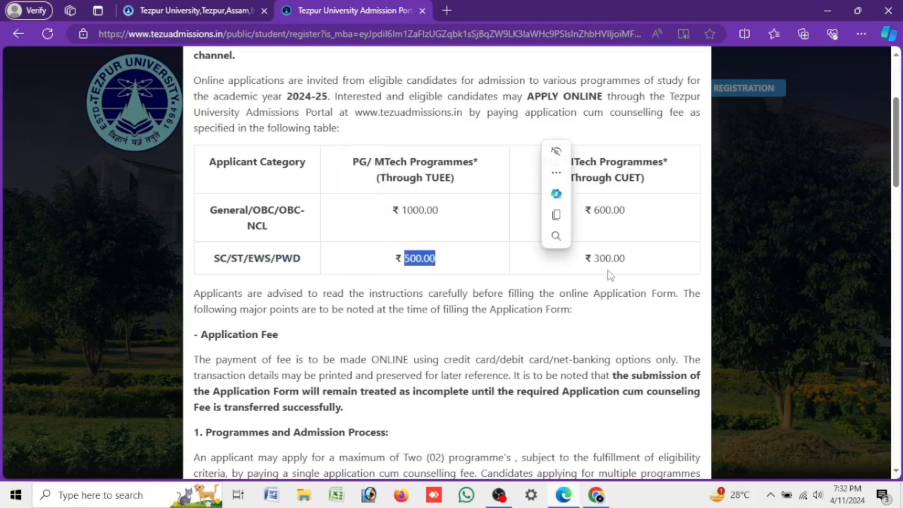
{"action": "left_click", "coordinate": [610, 211]}
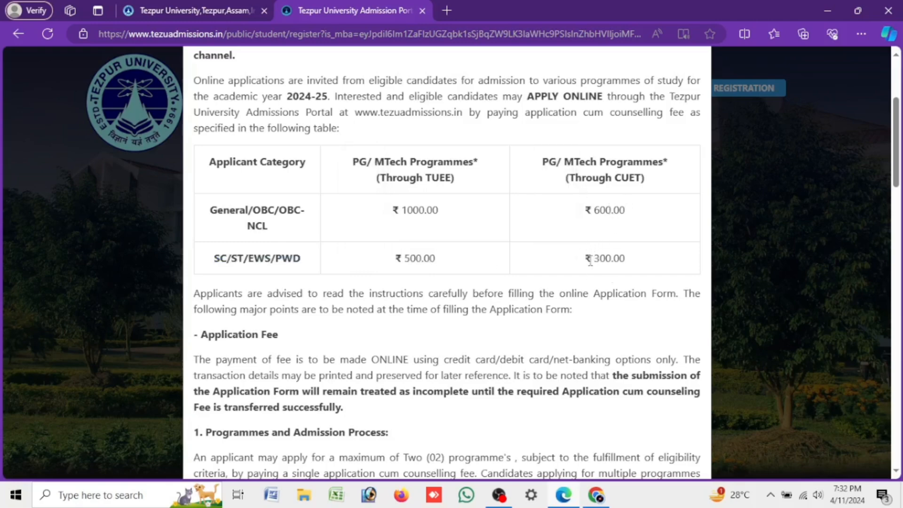
{"action": "left_click_drag", "start_coordinate": [591, 261], "coordinate": [642, 263]}
Review the required documents and application steps in the guidelines, and proceed to the registration
{"action": "scroll", "coordinate": [365, 287], "scroll_direction": "down", "scroll_amount": 4}
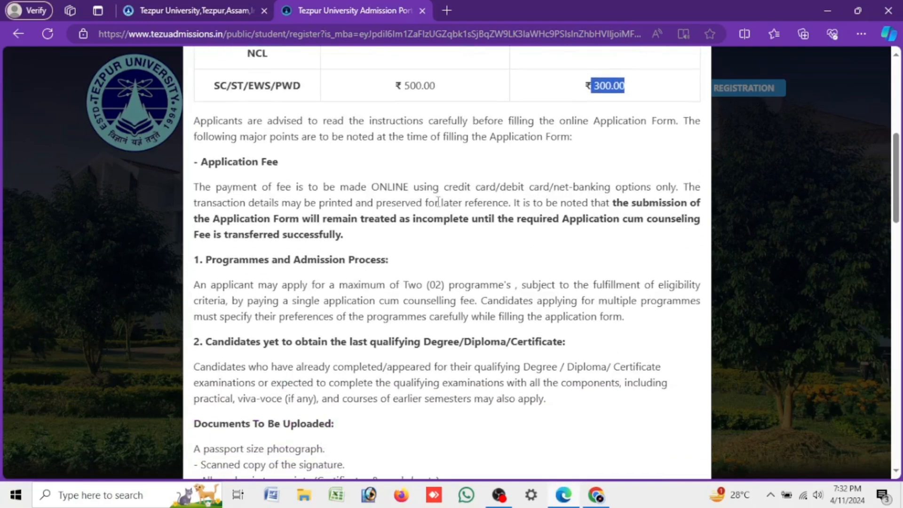
{"action": "scroll", "coordinate": [438, 202], "scroll_direction": "down", "scroll_amount": 5}
{"action": "scroll", "coordinate": [438, 215], "scroll_direction": "up", "scroll_amount": 1}
{"action": "scroll", "coordinate": [438, 215], "scroll_direction": "down", "scroll_amount": 4}
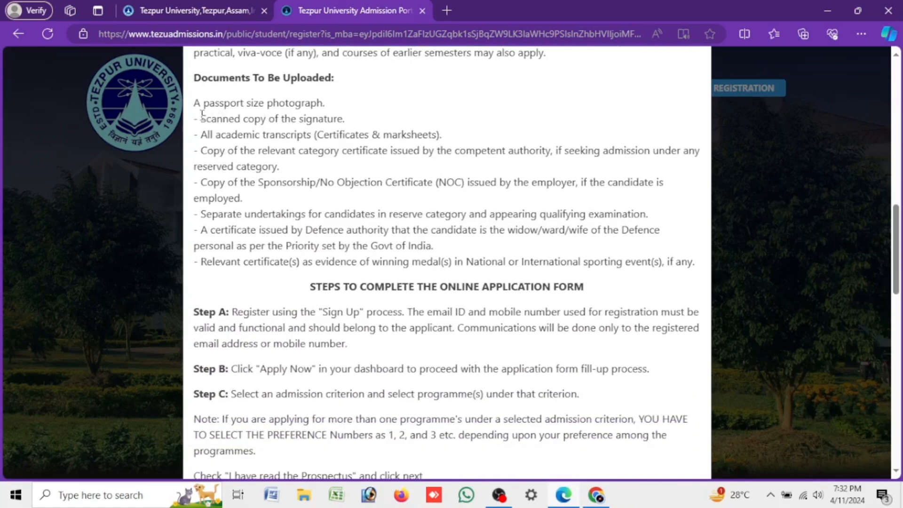
{"action": "left_click_drag", "start_coordinate": [196, 103], "coordinate": [326, 104]}
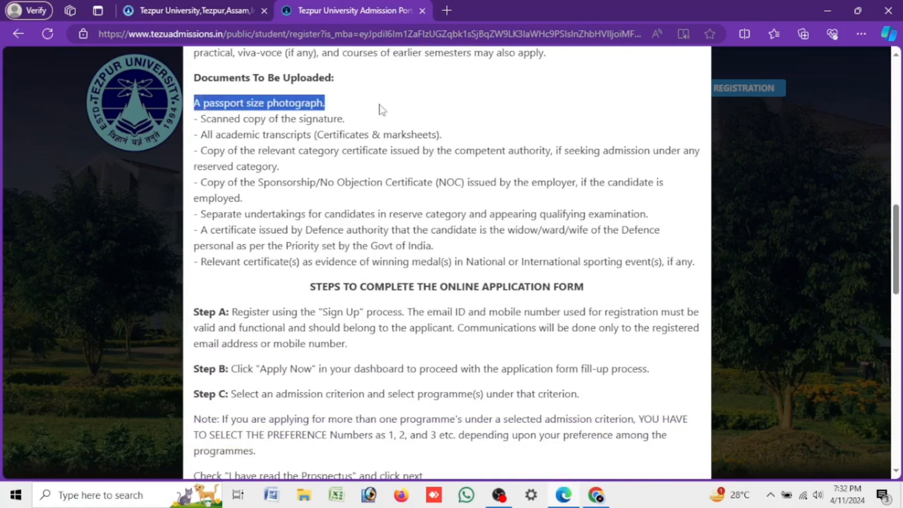
{"action": "left_click_drag", "start_coordinate": [207, 119], "coordinate": [346, 121]}
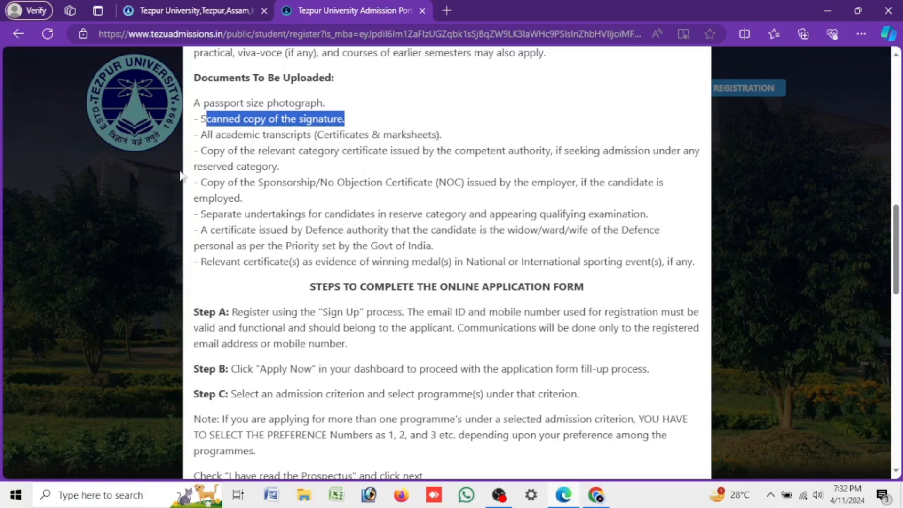
{"action": "scroll", "coordinate": [240, 179], "scroll_direction": "down", "scroll_amount": 3}
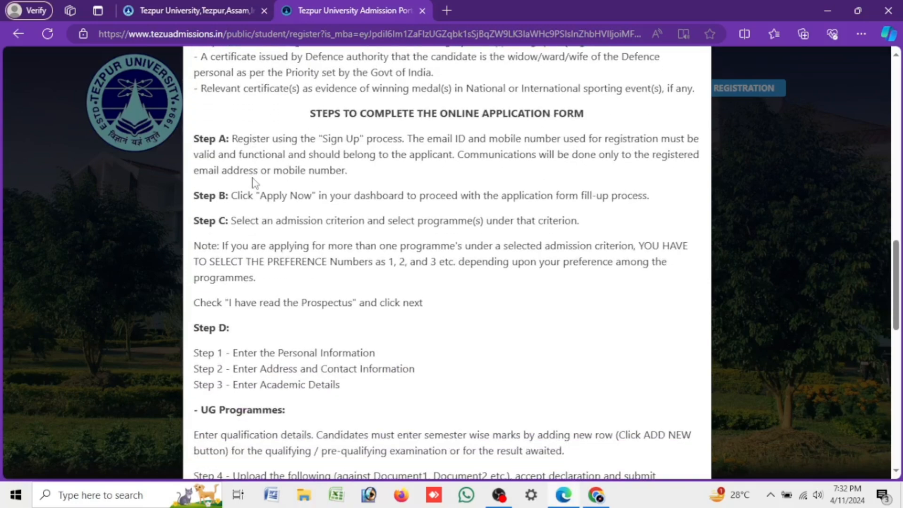
{"action": "scroll", "coordinate": [284, 140], "scroll_direction": "down", "scroll_amount": 7}
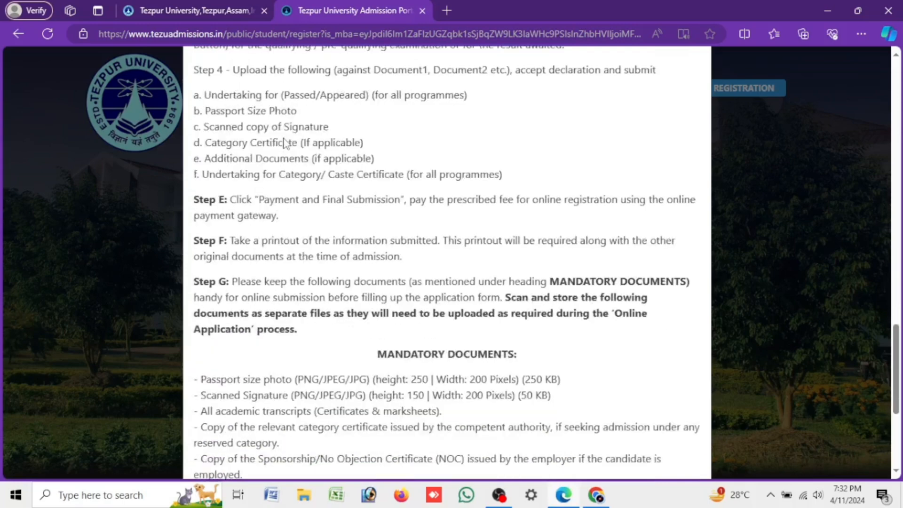
{"action": "scroll", "coordinate": [285, 141], "scroll_direction": "down", "scroll_amount": 4}
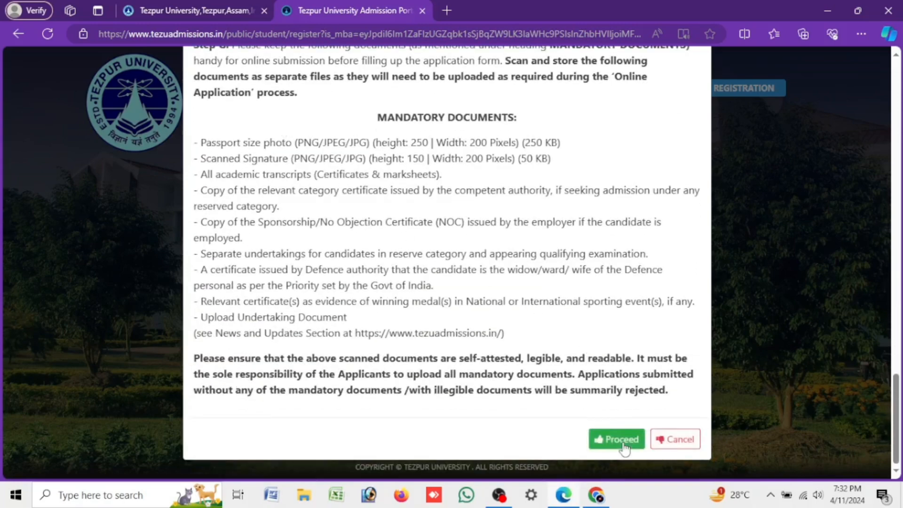
{"action": "left_click", "coordinate": [621, 440]}
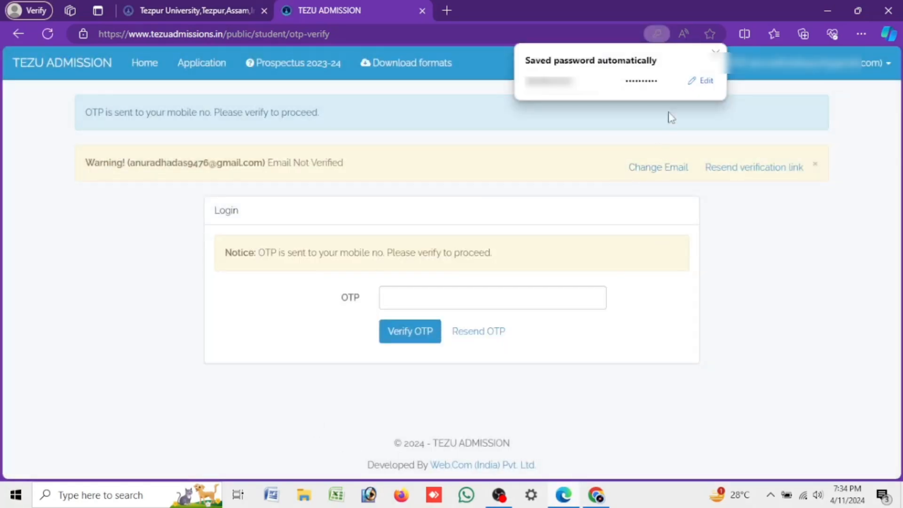
Enter the OTP received on the mobile number and verify it to access the student dashboard
{"action": "left_click", "coordinate": [508, 297]}
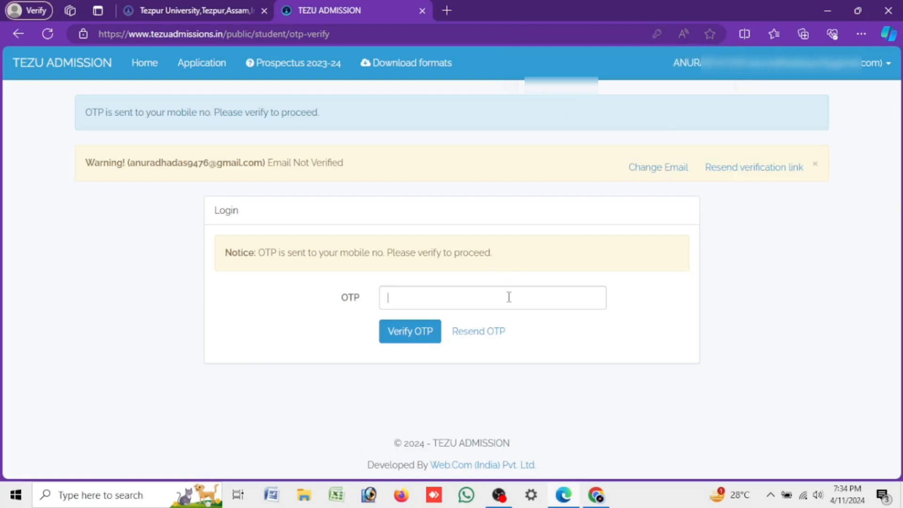
{"action": "key", "text": "ctrl+v"}
{"action": "left_click", "coordinate": [410, 331]}
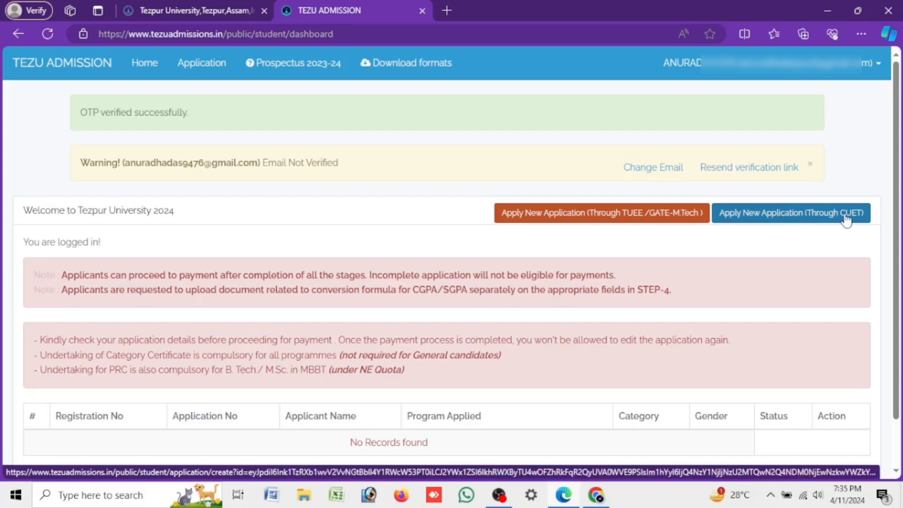
Start a new application through TUEE /GATE-M.Tech and confirm continuing with TUEE
{"action": "scroll", "coordinate": [847, 218], "scroll_direction": "down", "scroll_amount": 1}
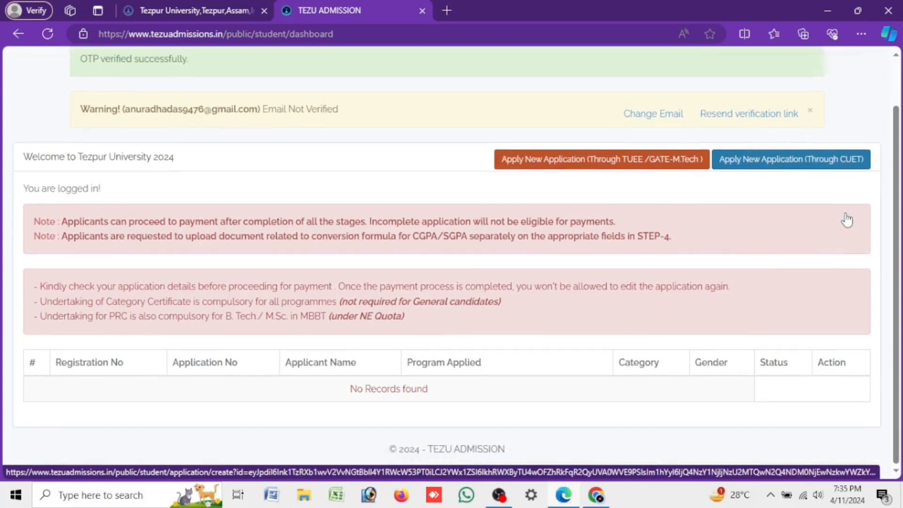
{"action": "scroll", "coordinate": [668, 191], "scroll_direction": "up", "scroll_amount": 1}
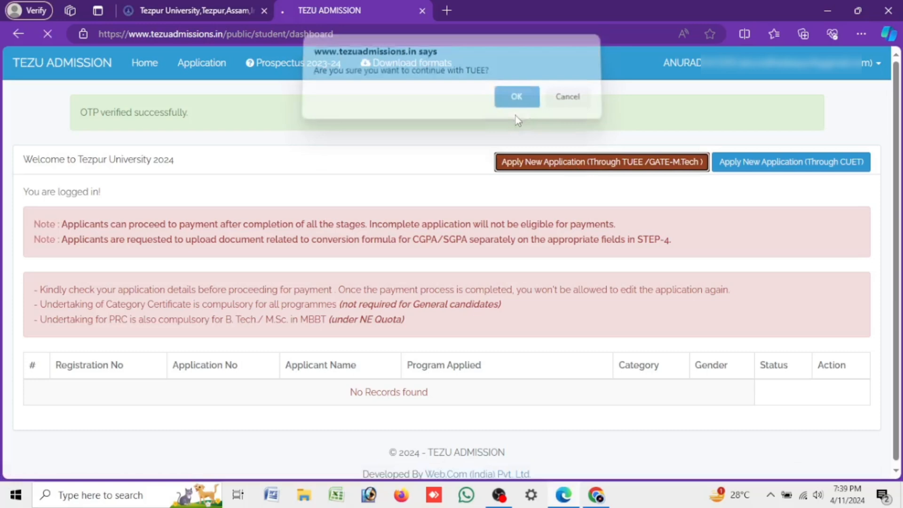
{"action": "left_click", "coordinate": [517, 96]}
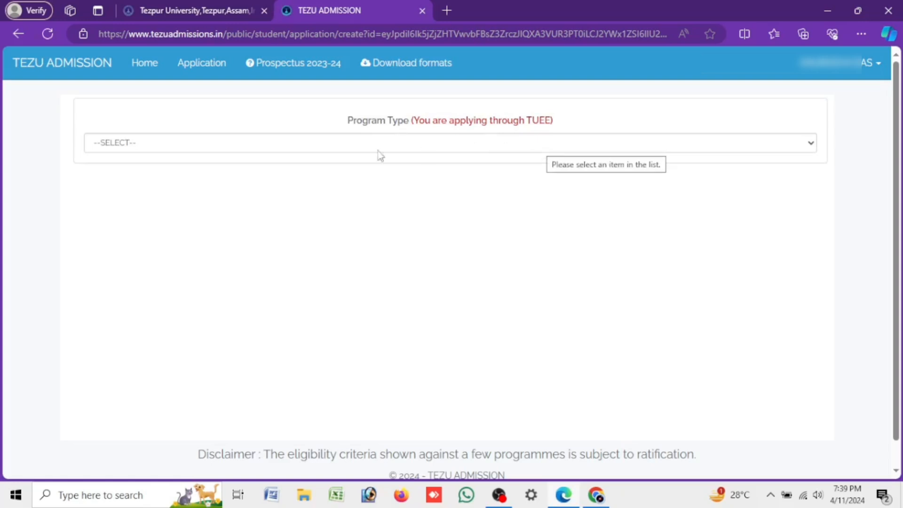
Set the program type of the TUEE application to PG
{"action": "left_click", "coordinate": [329, 147]}
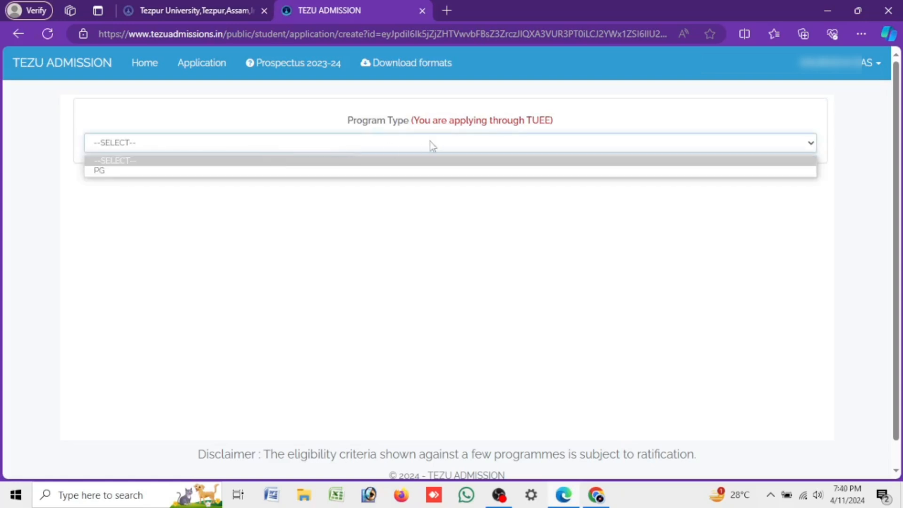
{"action": "left_click_drag", "start_coordinate": [397, 120], "coordinate": [560, 129]}
{"action": "left_click", "coordinate": [402, 150]}
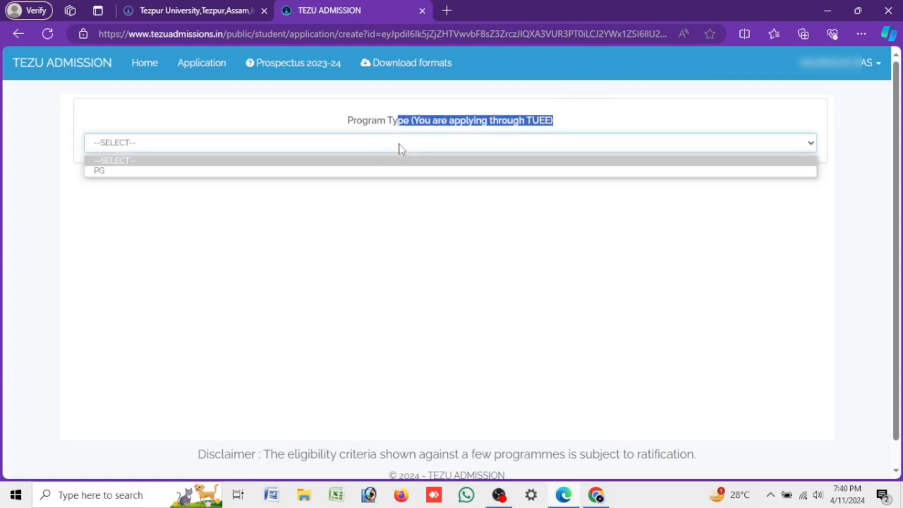
{"action": "left_click", "coordinate": [326, 173]}
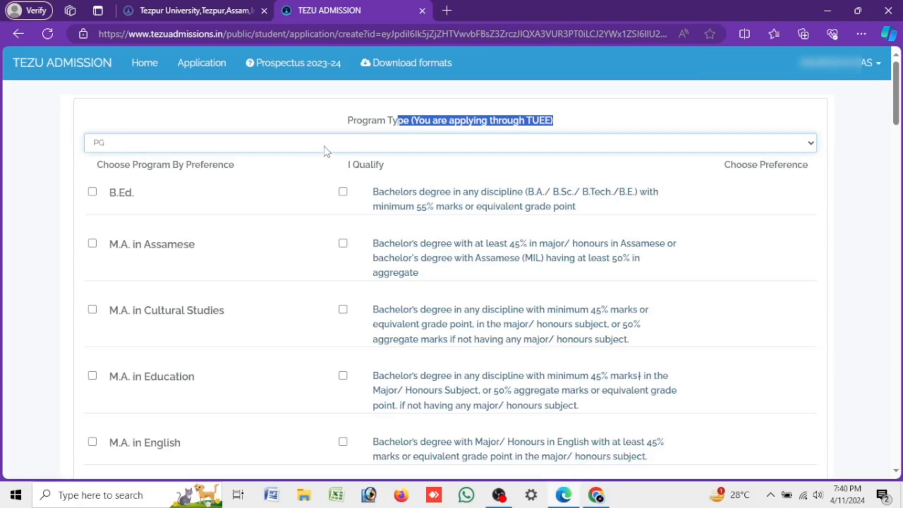
Review the available PG programs, from B.Ed. and the M.A. courses through M.Tech. and M.C.A., along with their eligibility criteria
{"action": "key", "text": "ctrl+plus"}
{"action": "key", "text": "ctrl+plus"}
{"action": "left_click", "coordinate": [298, 162]}
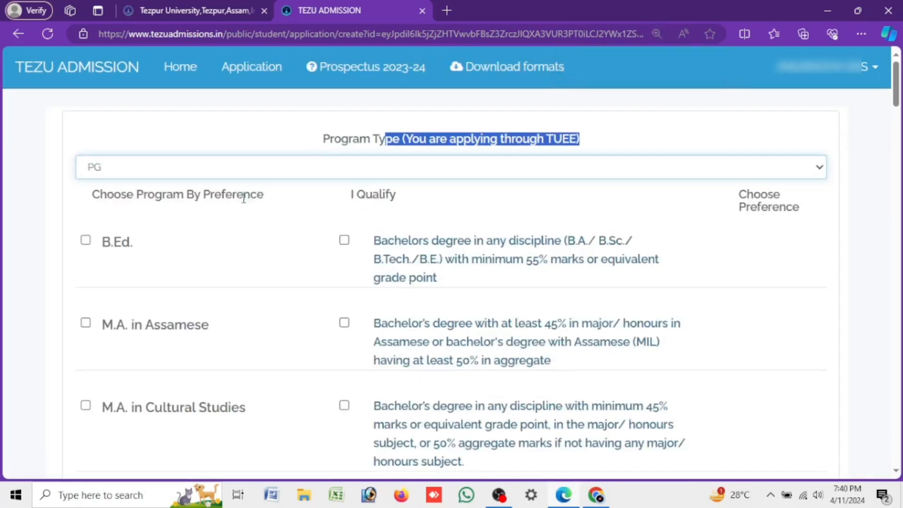
{"action": "left_click", "coordinate": [247, 202]}
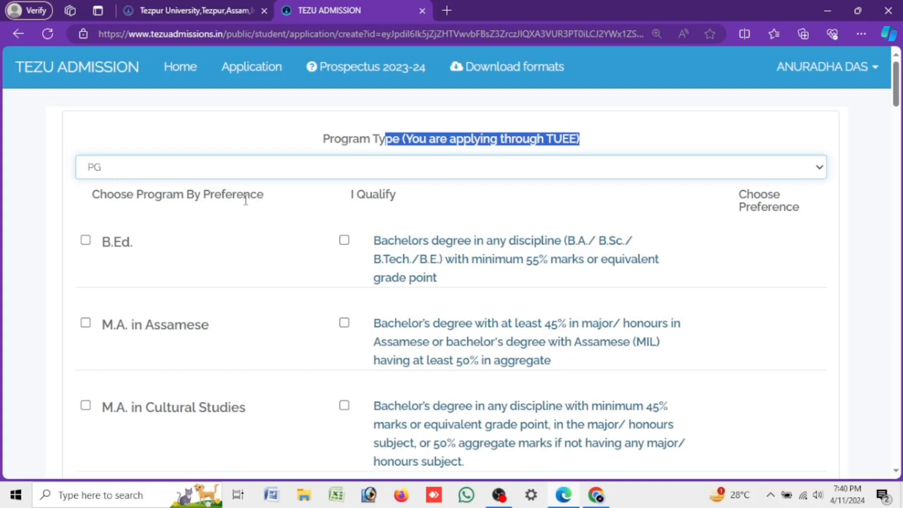
{"action": "scroll", "coordinate": [266, 234], "scroll_direction": "down", "scroll_amount": 7}
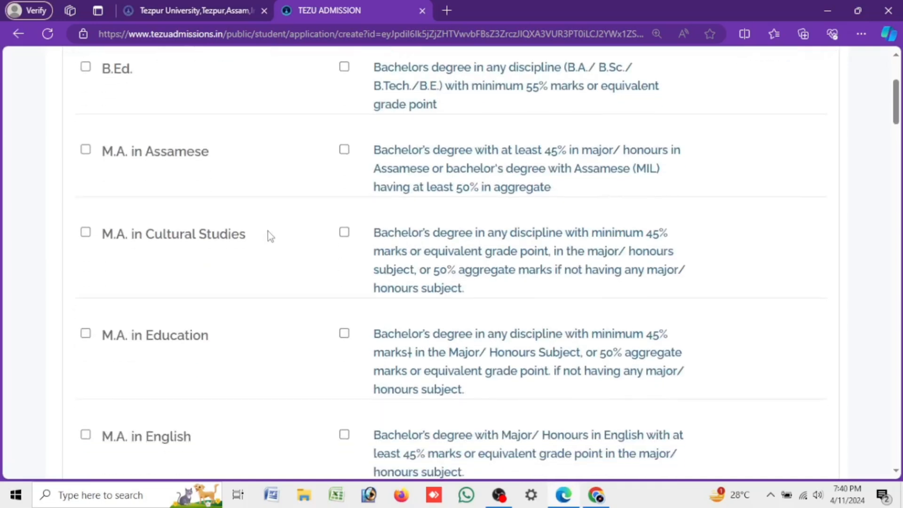
{"action": "scroll", "coordinate": [123, 258], "scroll_direction": "up", "scroll_amount": 7}
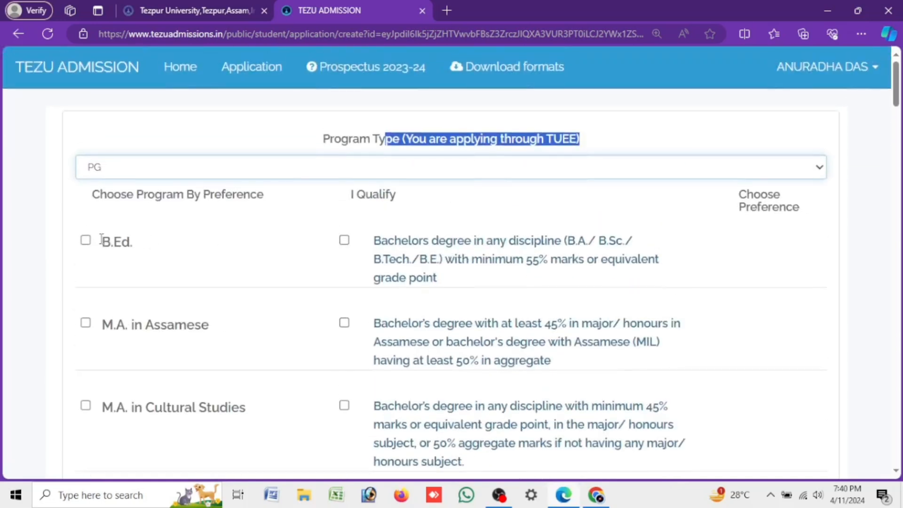
{"action": "left_click_drag", "start_coordinate": [101, 241], "coordinate": [165, 248]}
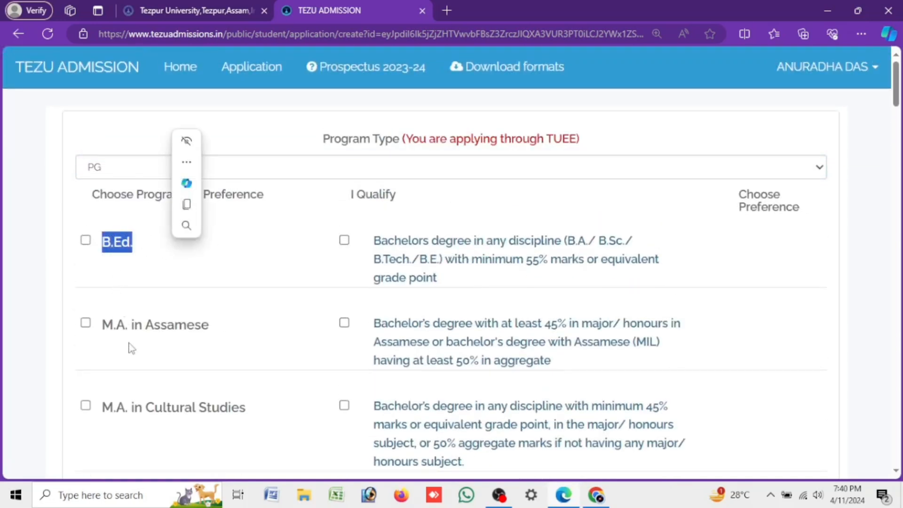
{"action": "left_click_drag", "start_coordinate": [101, 327], "coordinate": [240, 333]}
{"action": "scroll", "coordinate": [220, 326], "scroll_direction": "down", "scroll_amount": 4}
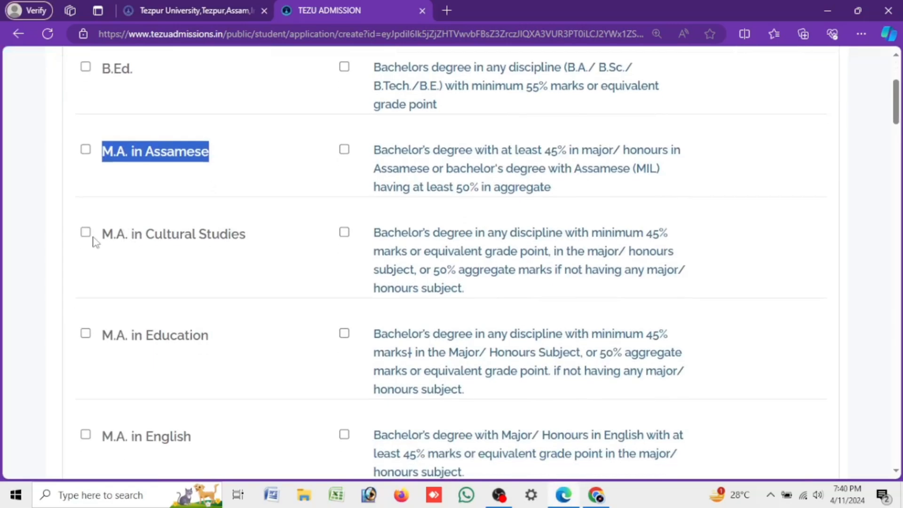
{"action": "left_click_drag", "start_coordinate": [97, 233], "coordinate": [217, 262]}
{"action": "scroll", "coordinate": [202, 266], "scroll_direction": "down", "scroll_amount": 15}
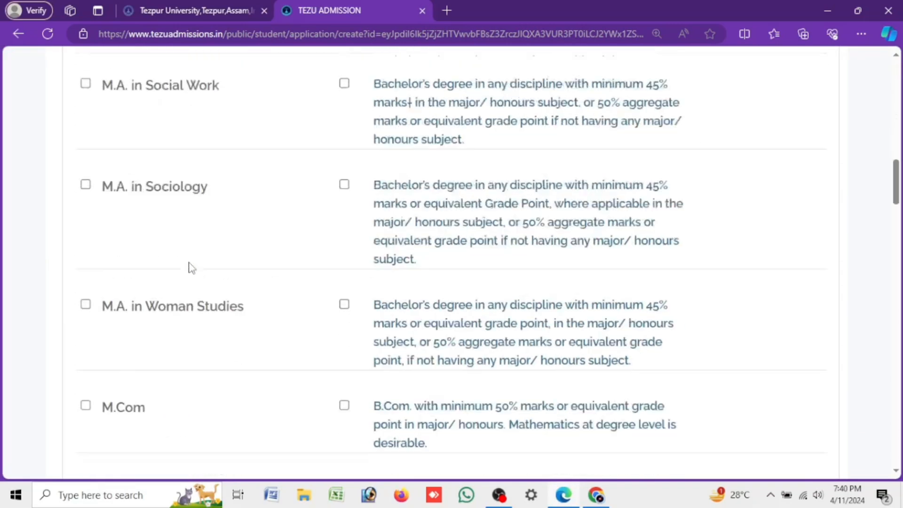
{"action": "scroll", "coordinate": [191, 267], "scroll_direction": "down", "scroll_amount": 20}
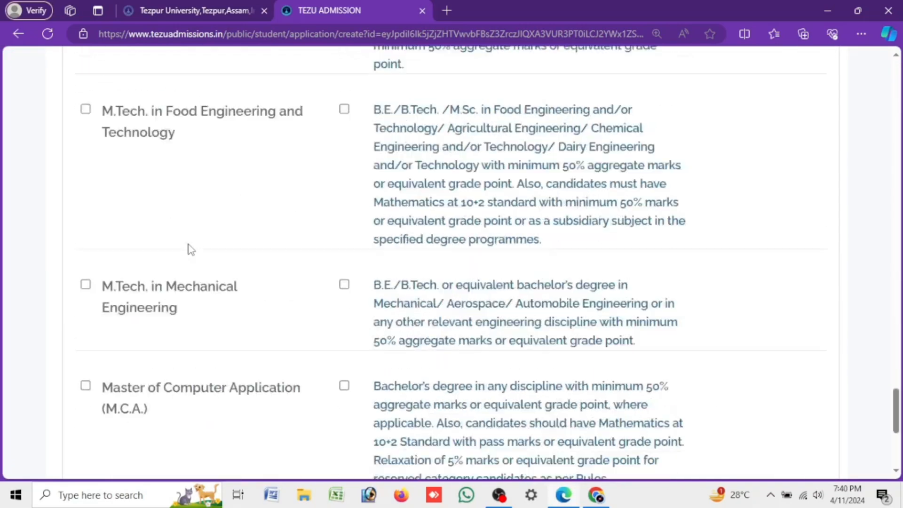
{"action": "scroll", "coordinate": [191, 247], "scroll_direction": "up", "scroll_amount": 20}
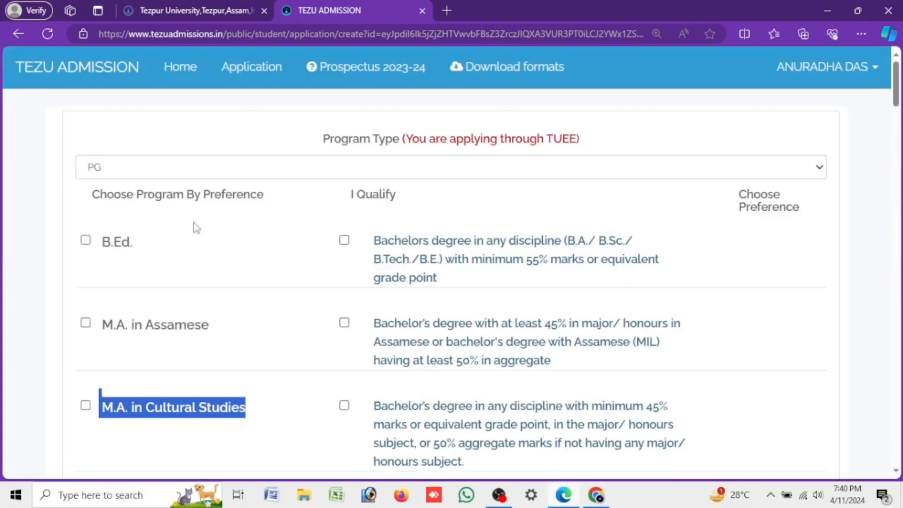
{"action": "scroll", "coordinate": [150, 301], "scroll_direction": "down", "scroll_amount": 4}
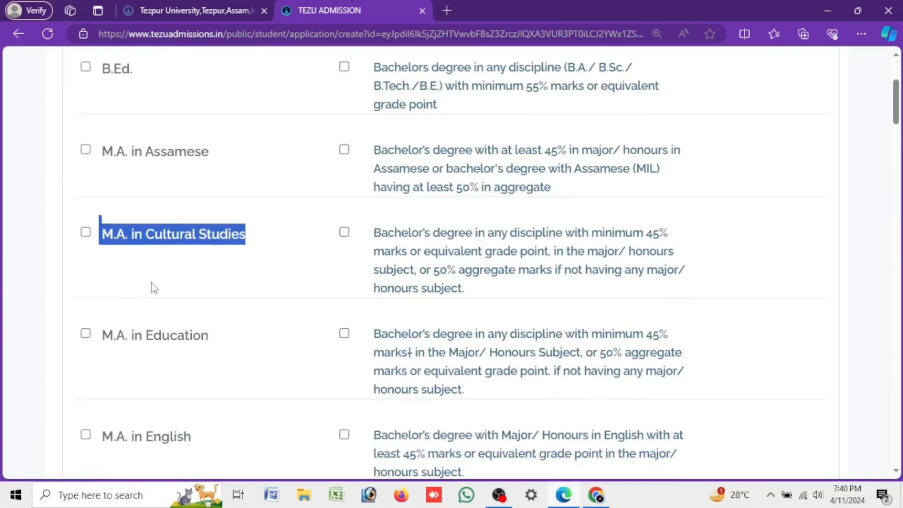
Choose M.A. in English as the program and declare that its eligibility criteria are met
{"action": "scroll", "coordinate": [160, 286], "scroll_direction": "down", "scroll_amount": 4}
{"action": "left_click", "coordinate": [85, 261]}
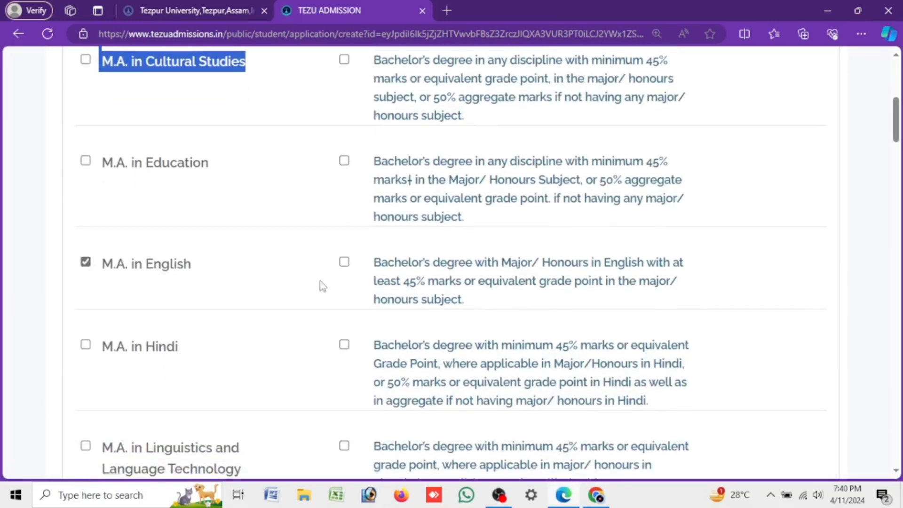
{"action": "left_click_drag", "start_coordinate": [371, 262], "coordinate": [472, 311]}
{"action": "scroll", "coordinate": [435, 314], "scroll_direction": "down", "scroll_amount": 20}
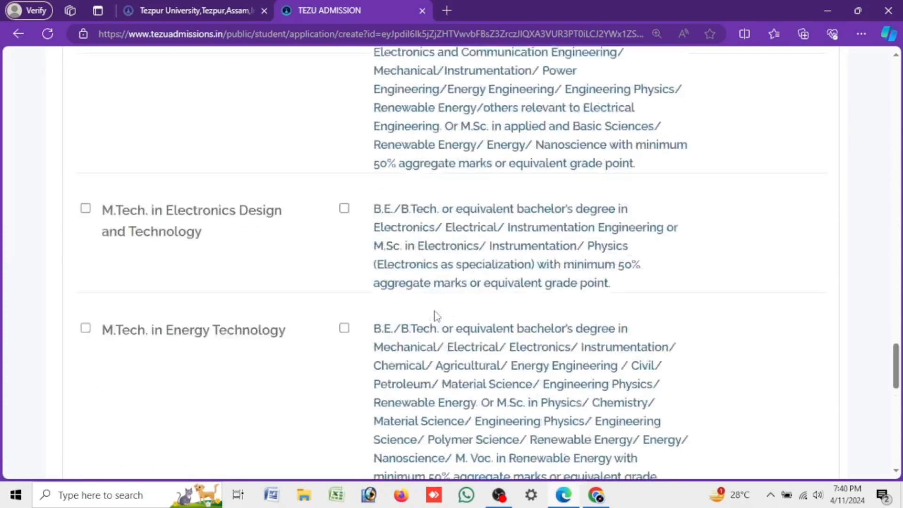
{"action": "scroll", "coordinate": [435, 314], "scroll_direction": "up", "scroll_amount": 20}
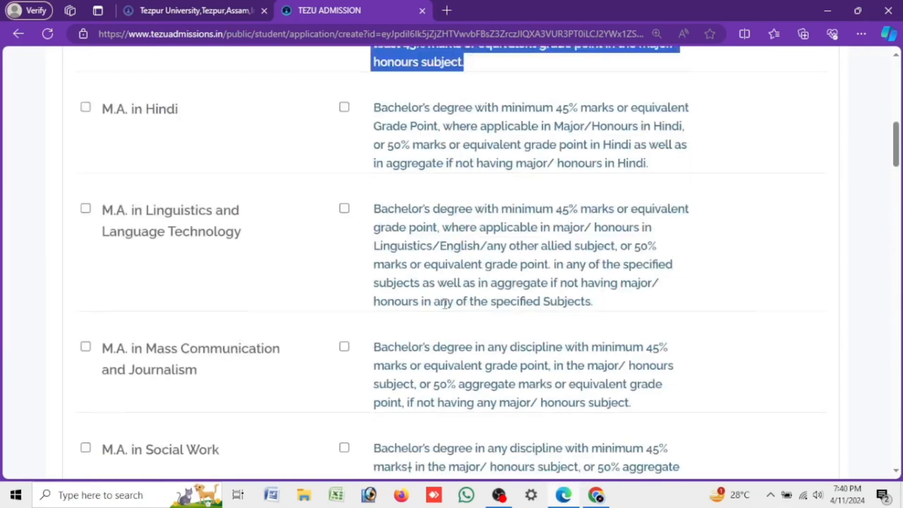
{"action": "scroll", "coordinate": [445, 303], "scroll_direction": "down", "scroll_amount": 5}
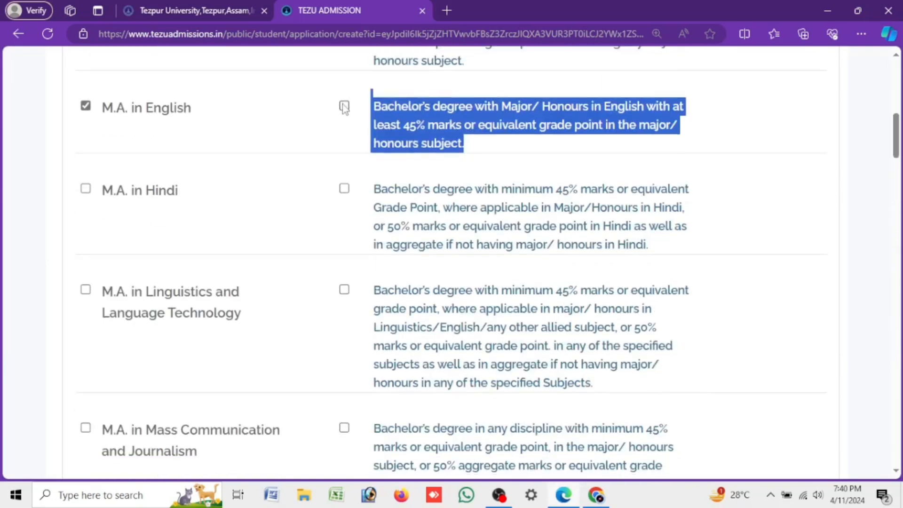
{"action": "left_click", "coordinate": [344, 105]}
Set the preference for M.A. in English to 1
{"action": "left_click", "coordinate": [814, 109]}
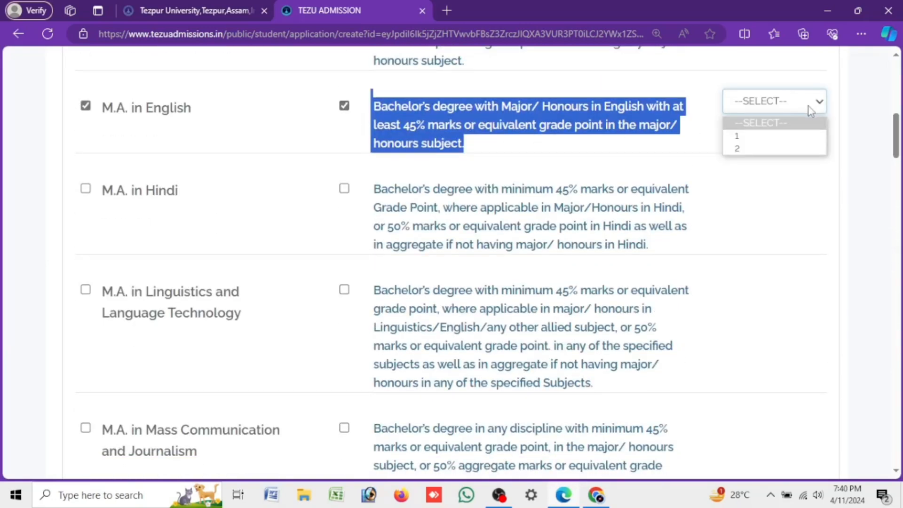
{"action": "left_click", "coordinate": [811, 112]}
{"action": "left_click", "coordinate": [792, 152]}
{"action": "left_click", "coordinate": [784, 107]}
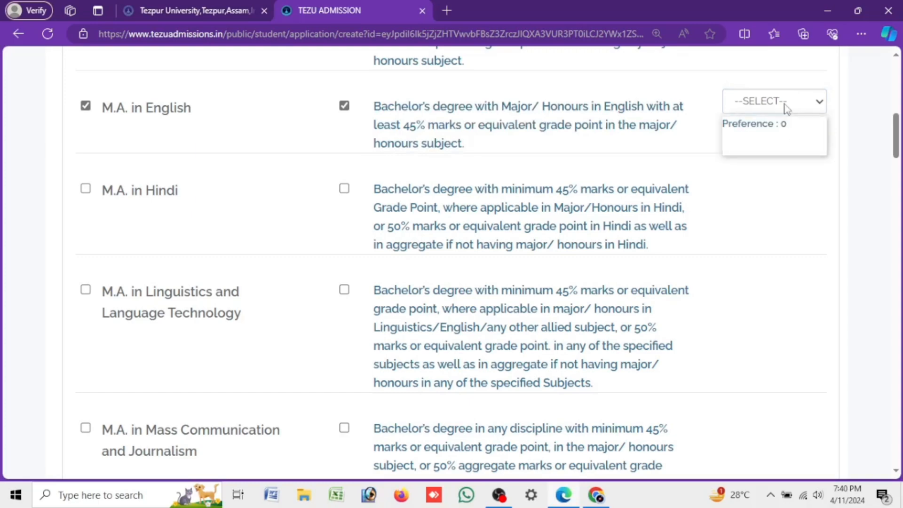
{"action": "left_click", "coordinate": [789, 137]}
Accept the declaration of having read the prospectus and proceed to the personal information form
{"action": "scroll", "coordinate": [788, 141], "scroll_direction": "down", "scroll_amount": 20}
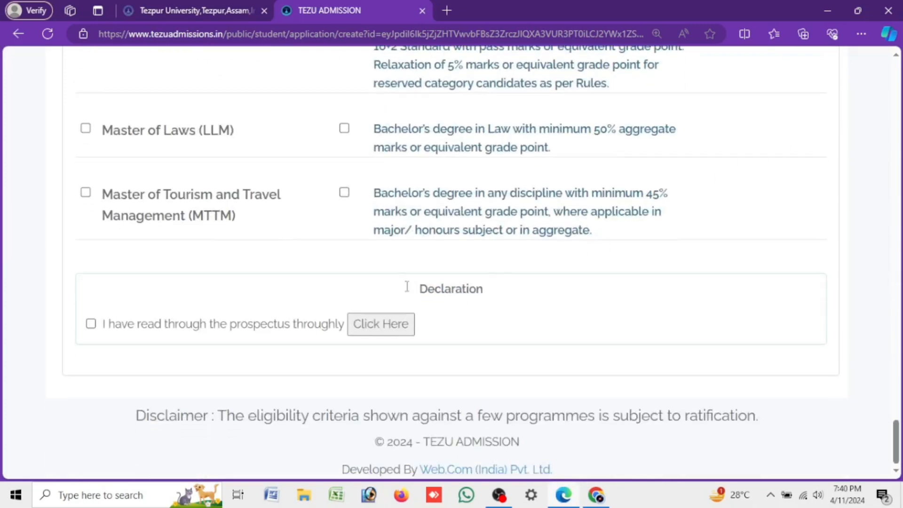
{"action": "left_click", "coordinate": [97, 329]}
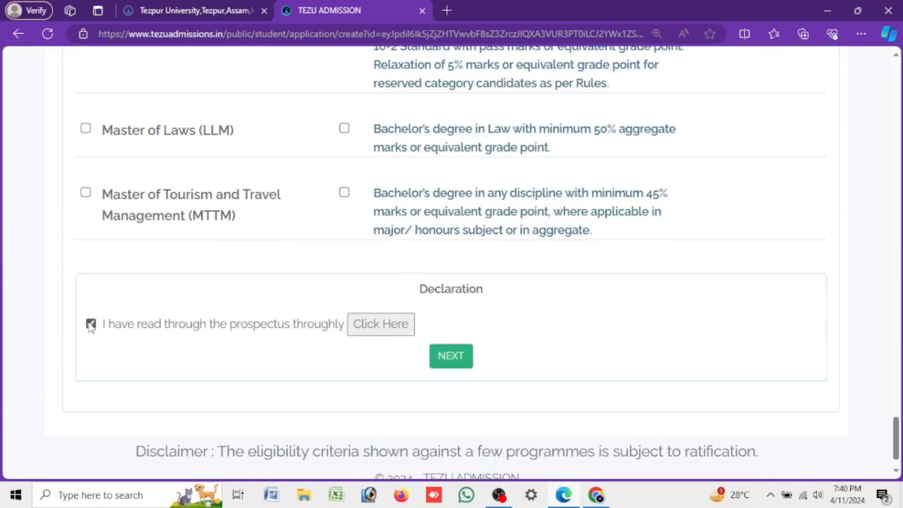
{"action": "left_click_drag", "start_coordinate": [104, 329], "coordinate": [328, 330]}
{"action": "left_click", "coordinate": [388, 329]}
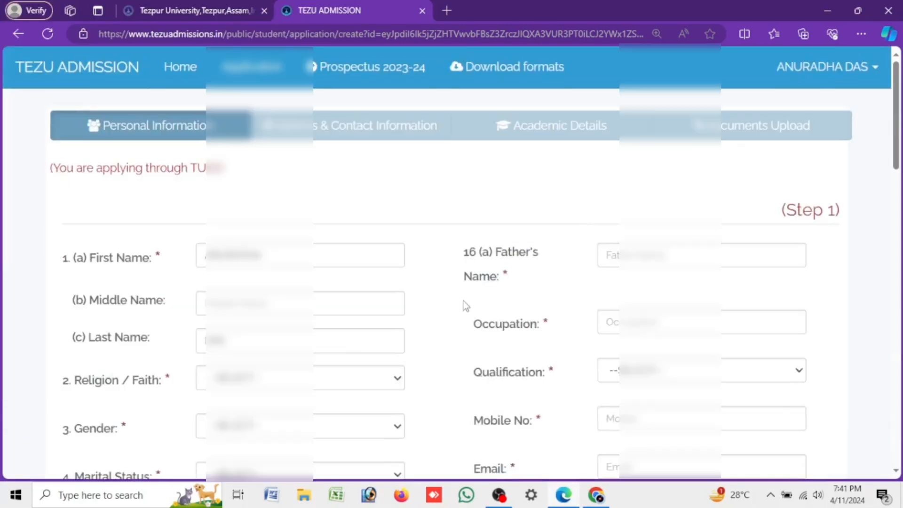
Look through the Step 1 personal information form, including the applicant, parent, hostel and bank fields and the father's qualification options
{"action": "scroll", "coordinate": [464, 301], "scroll_direction": "down", "scroll_amount": 20}
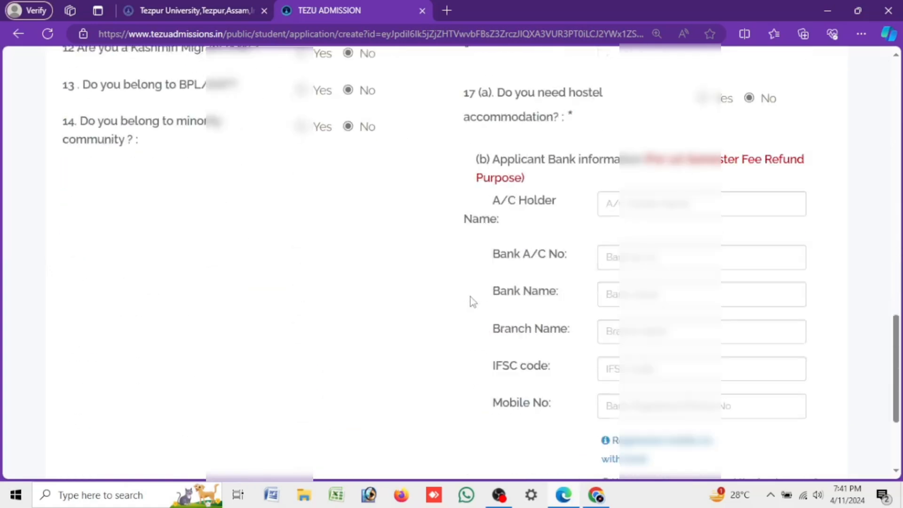
{"action": "scroll", "coordinate": [471, 301], "scroll_direction": "down", "scroll_amount": 4}
{"action": "scroll", "coordinate": [470, 297], "scroll_direction": "up", "scroll_amount": 20}
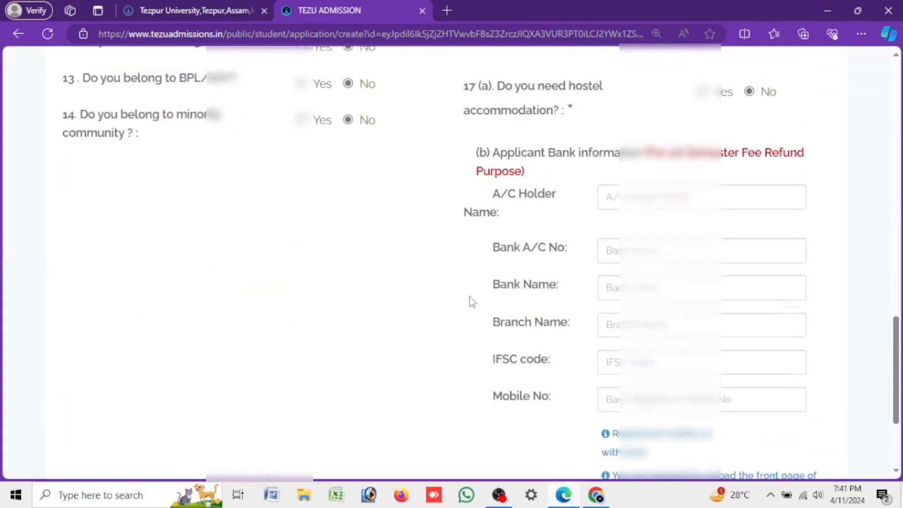
{"action": "left_click", "coordinate": [727, 243]}
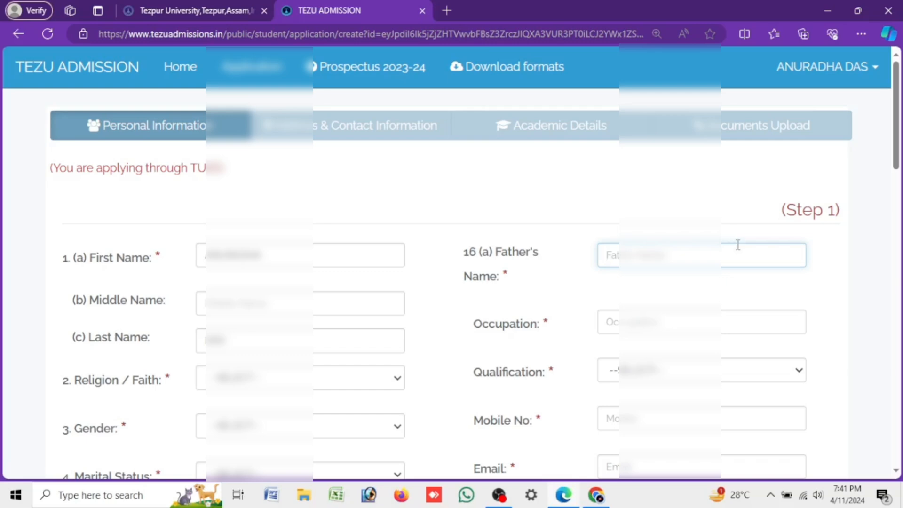
{"action": "left_click", "coordinate": [693, 368]}
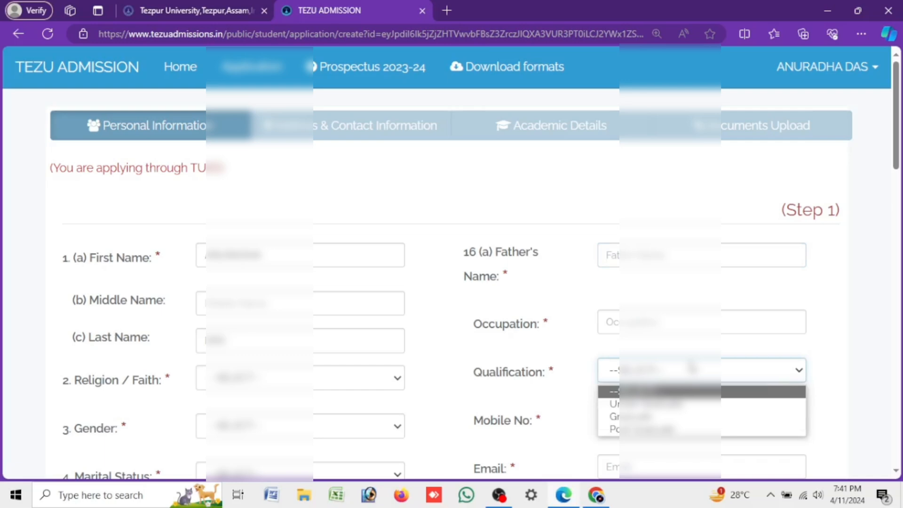
{"action": "left_click", "coordinate": [692, 368]}
{"action": "left_click", "coordinate": [657, 256]}
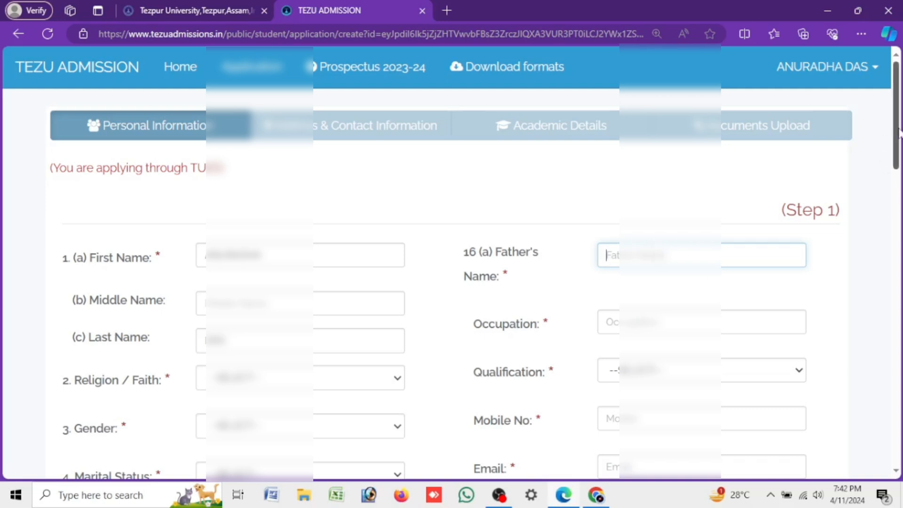
{"action": "left_click_drag", "start_coordinate": [898, 133], "coordinate": [898, 159]}
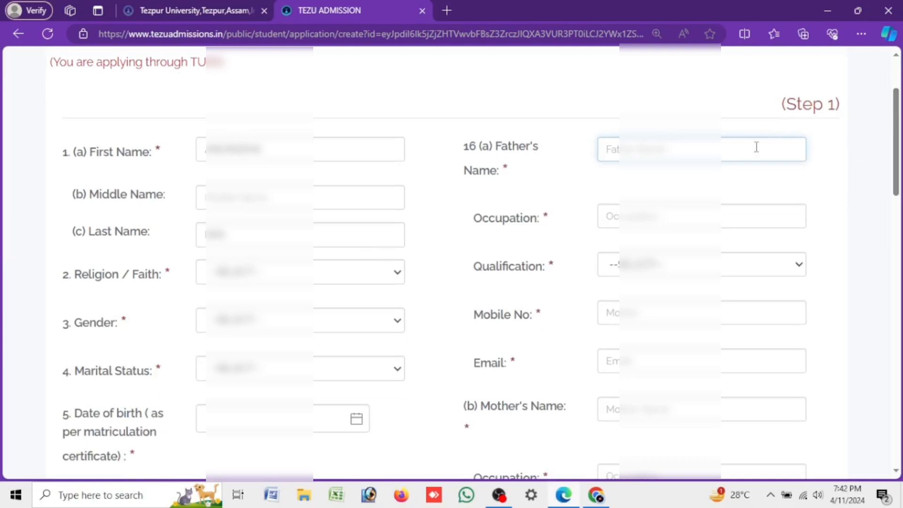
{"action": "left_click", "coordinate": [666, 214]}
{"action": "left_click", "coordinate": [666, 144]}
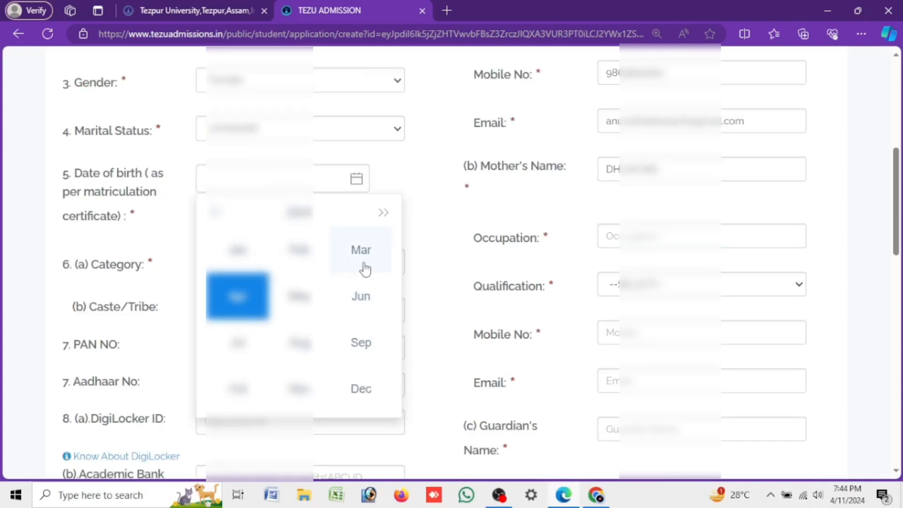
Enter the applicant's date of birth as per the matriculation certificate and select the applicant's category
{"action": "left_click", "coordinate": [366, 305]}
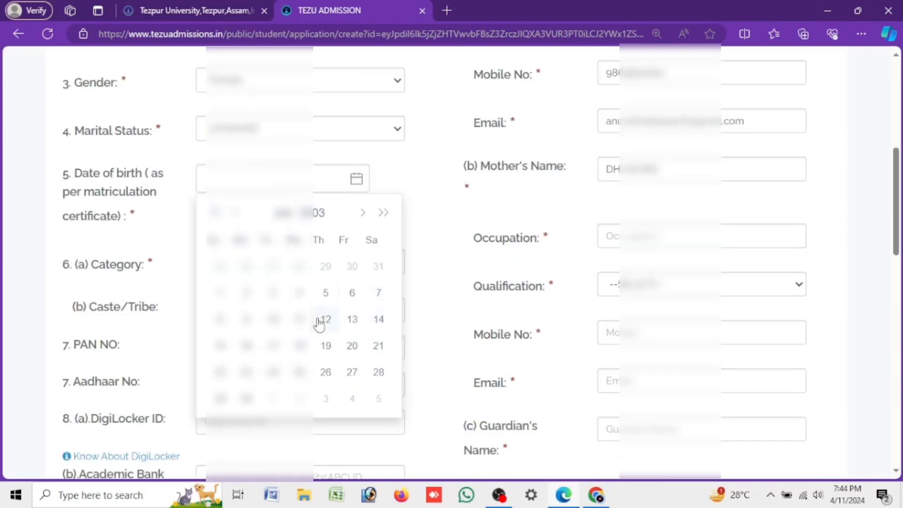
{"action": "left_click", "coordinate": [298, 372]}
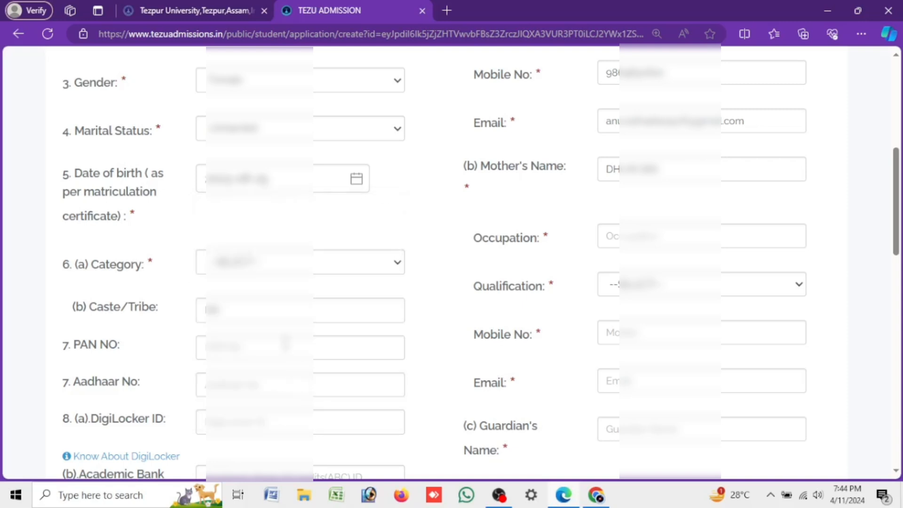
{"action": "left_click", "coordinate": [275, 264]}
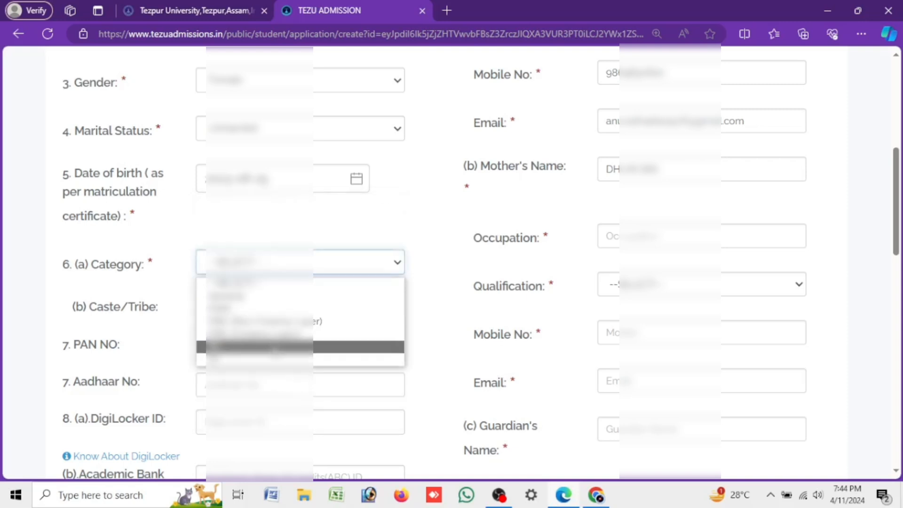
{"action": "left_click", "coordinate": [274, 346]}
{"action": "left_click", "coordinate": [254, 265]}
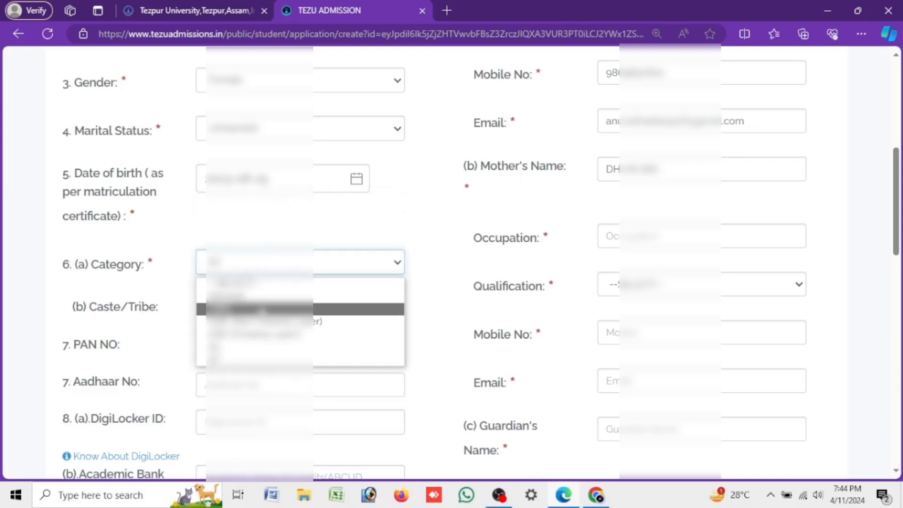
{"action": "left_click", "coordinate": [254, 335]}
{"action": "left_click", "coordinate": [248, 309]}
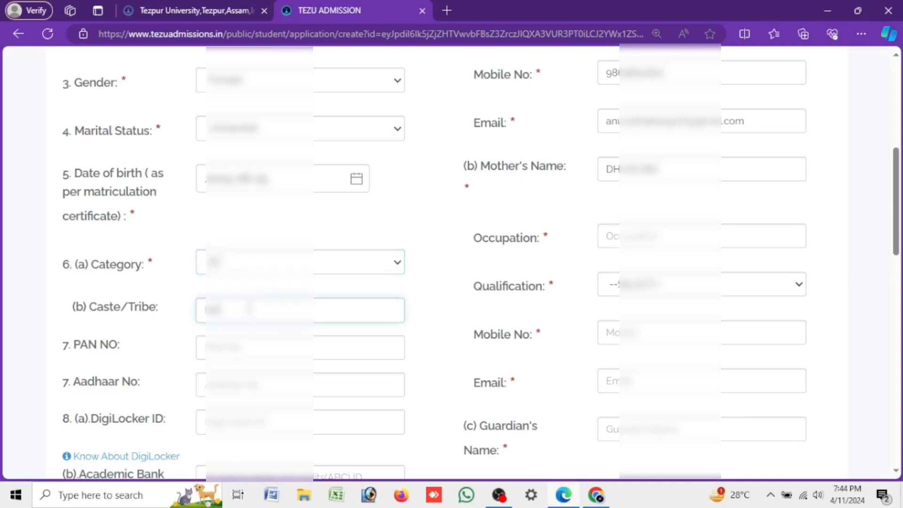
Select the applicable range for the family income
{"action": "scroll", "coordinate": [249, 304], "scroll_direction": "down", "scroll_amount": 3}
{"action": "scroll", "coordinate": [385, 296], "scroll_direction": "up", "scroll_amount": 6}
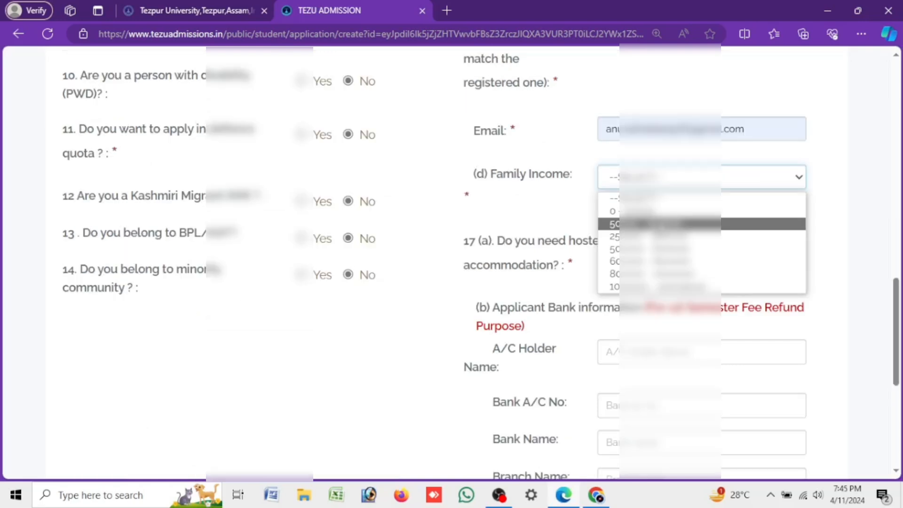
{"action": "key", "text": "Up"}
{"action": "key", "text": "Down"}
{"action": "key", "text": "Return"}
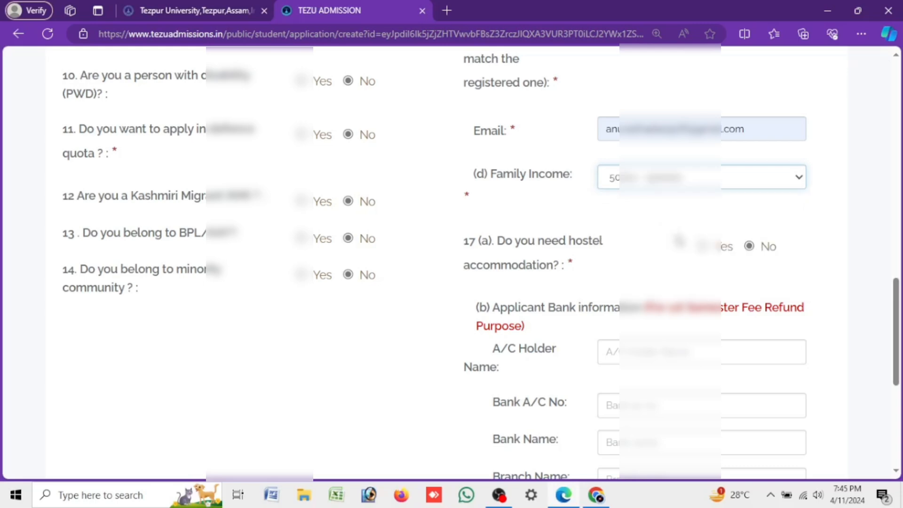
Answer Yes to needing hostel accommodation and go to the end of the personal information form
{"action": "scroll", "coordinate": [679, 241], "scroll_direction": "down", "scroll_amount": 3}
{"action": "scroll", "coordinate": [672, 235], "scroll_direction": "up", "scroll_amount": 3}
{"action": "left_click", "coordinate": [703, 246]}
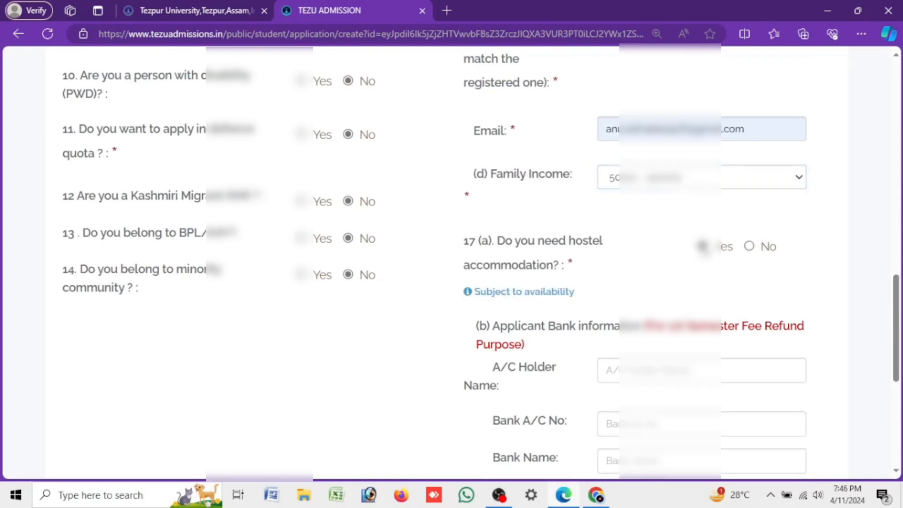
{"action": "scroll", "coordinate": [703, 247], "scroll_direction": "down", "scroll_amount": 3}
{"action": "scroll", "coordinate": [703, 243], "scroll_direction": "down", "scroll_amount": 3}
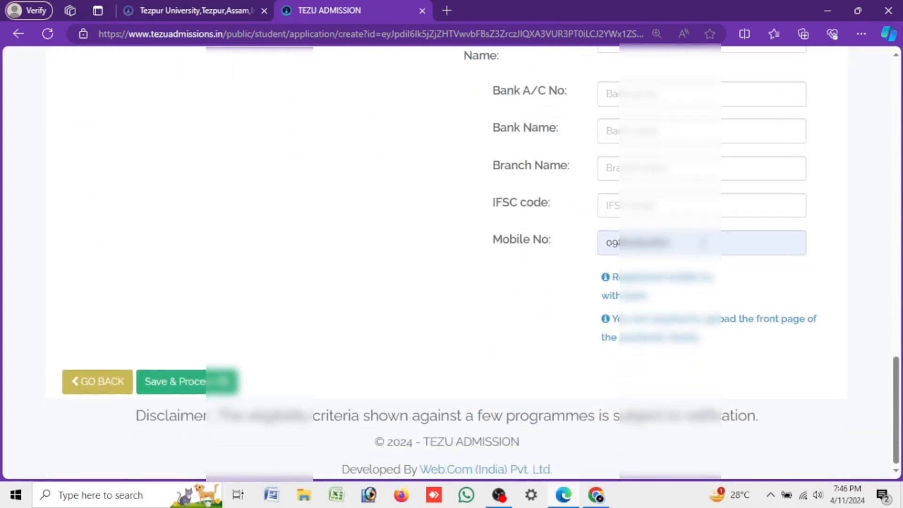
Clear the autofilled mobile number from the bank details of the personal information form
{"action": "left_click", "coordinate": [703, 243]}
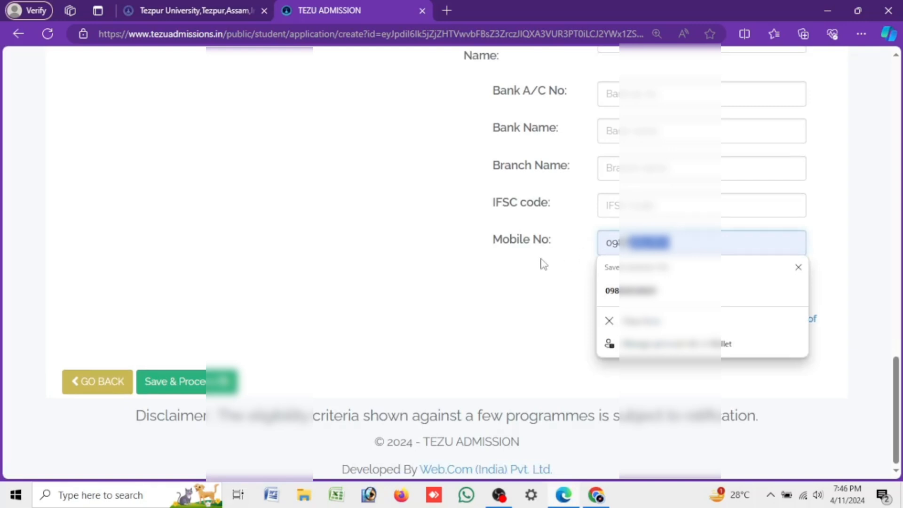
{"action": "key", "text": "BackSpace"}
{"action": "key", "text": "BackSpace"}
{"action": "key", "text": "BackSpace"}
{"action": "key", "text": "BackSpace"}
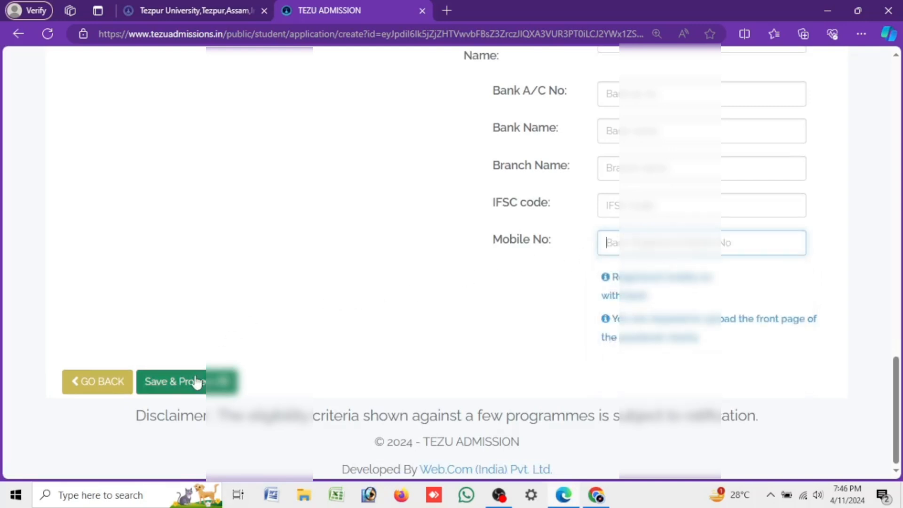
{"action": "scroll", "coordinate": [448, 295], "scroll_direction": "up", "scroll_amount": 3}
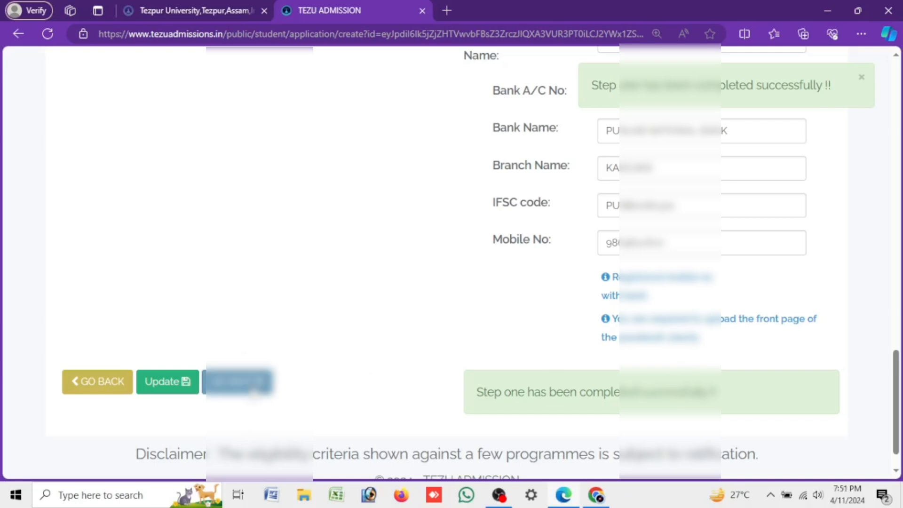
Proceed to Step 2 and look over the Address & Contact Information form
{"action": "left_click", "coordinate": [251, 385]}
{"action": "scroll", "coordinate": [314, 367], "scroll_direction": "up", "scroll_amount": 4}
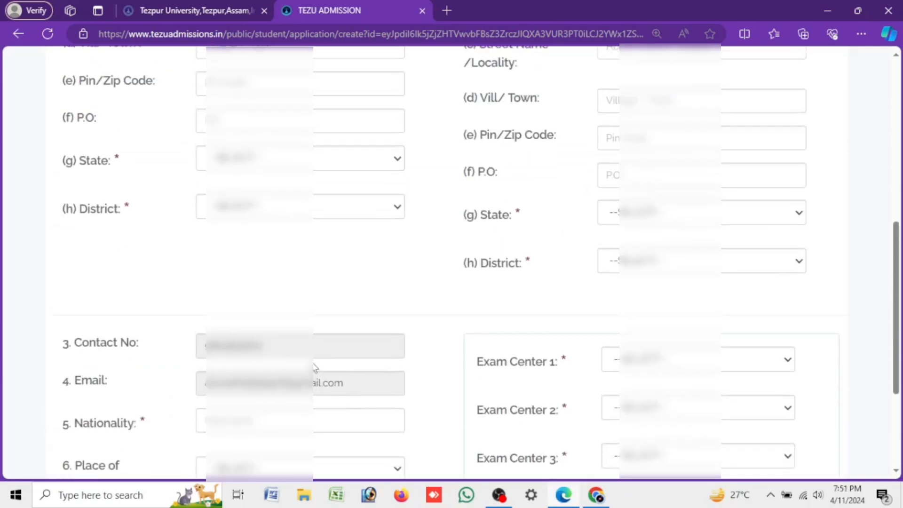
{"action": "scroll", "coordinate": [314, 367], "scroll_direction": "up", "scroll_amount": 5}
{"action": "scroll", "coordinate": [314, 365], "scroll_direction": "down", "scroll_amount": 3}
{"action": "scroll", "coordinate": [315, 362], "scroll_direction": "up", "scroll_amount": 3}
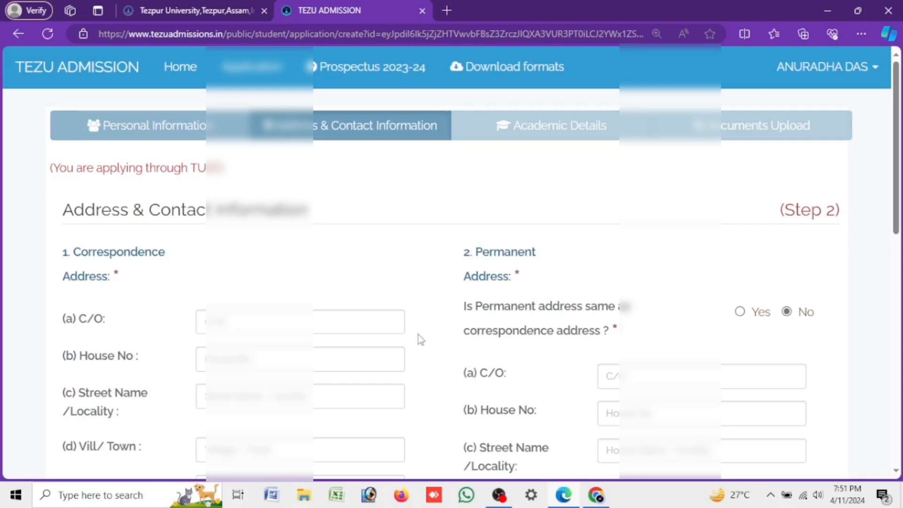
Fill in the correspondence address, including the C/O name, and select its state and district
{"action": "left_click", "coordinate": [402, 323]}
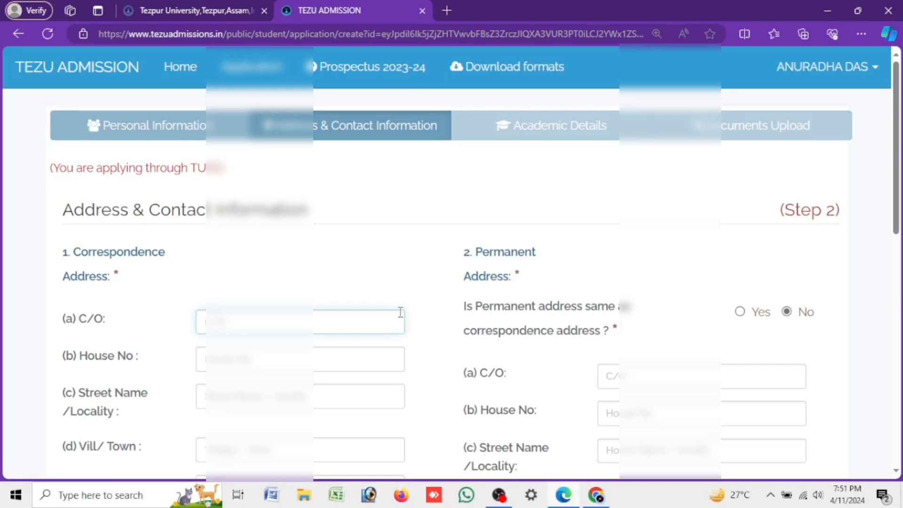
{"action": "type", "text": "para"}
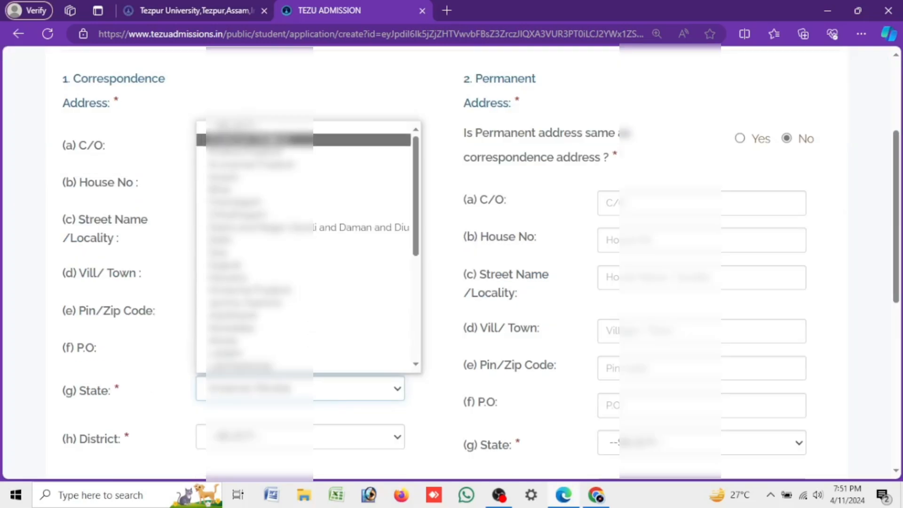
{"action": "left_click", "coordinate": [269, 183]}
{"action": "left_click", "coordinate": [259, 441]}
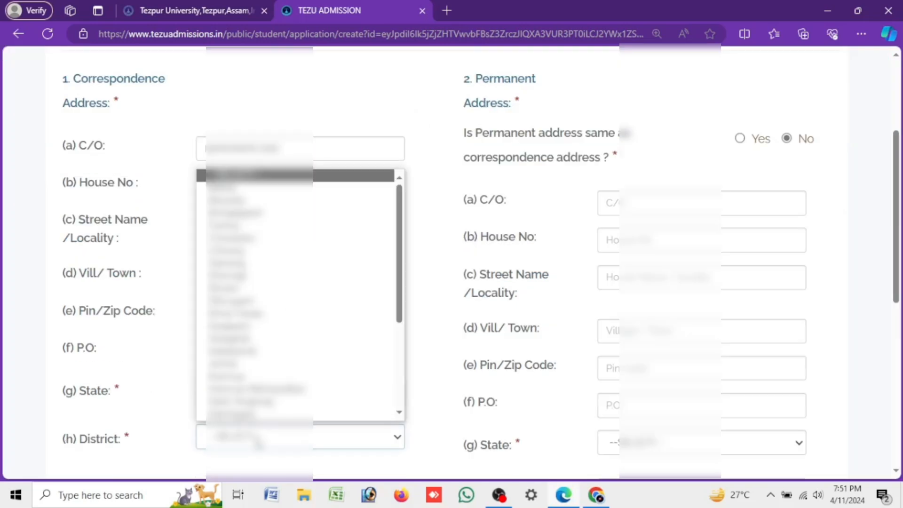
{"action": "left_click", "coordinate": [250, 365]}
Enter Indian as the nationality and select the applicant's type of place of residence
{"action": "scroll", "coordinate": [248, 368], "scroll_direction": "down", "scroll_amount": 7}
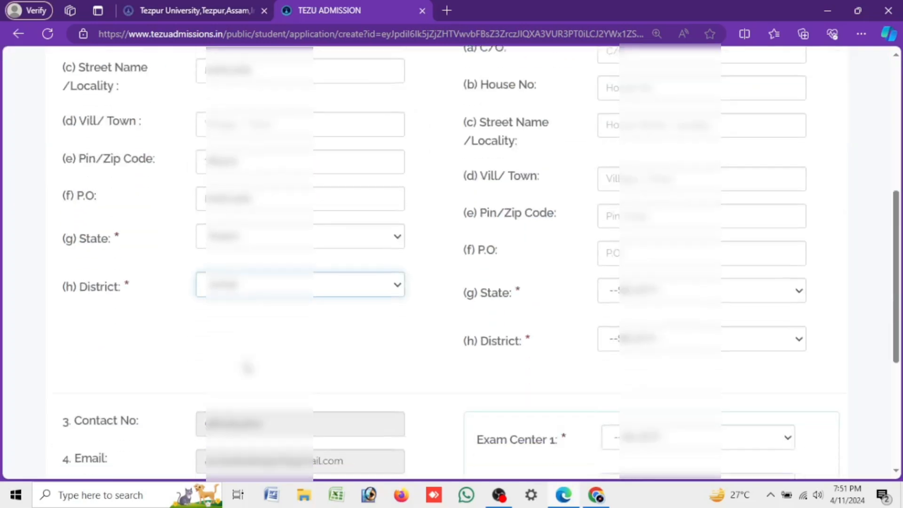
{"action": "left_click", "coordinate": [242, 305]}
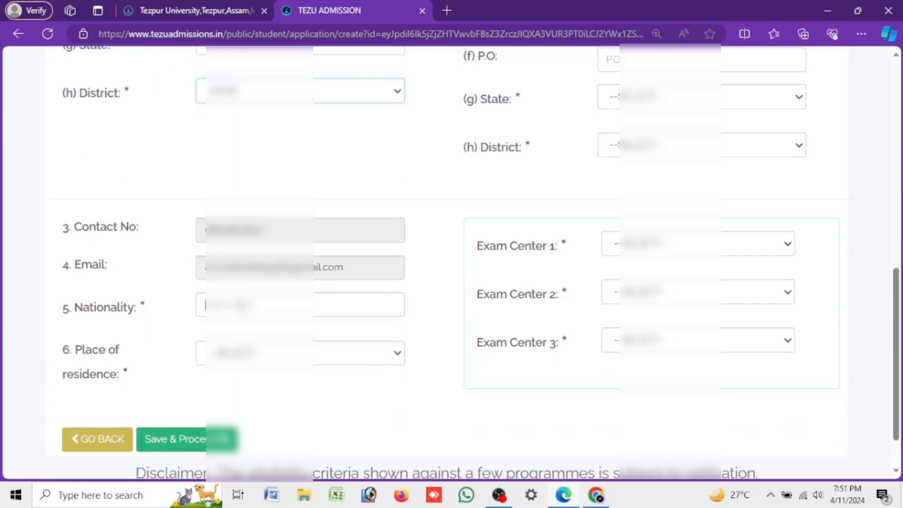
{"action": "type", "text": "Indian"}
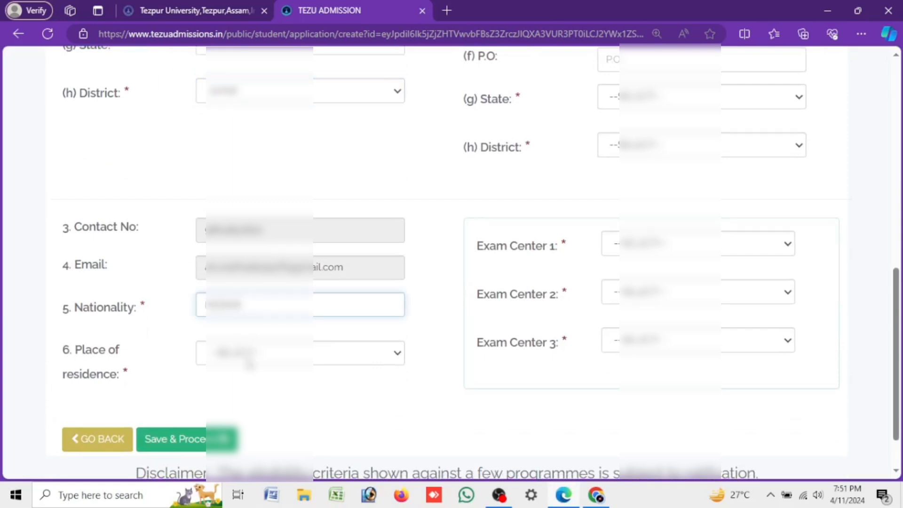
{"action": "left_click", "coordinate": [252, 355]}
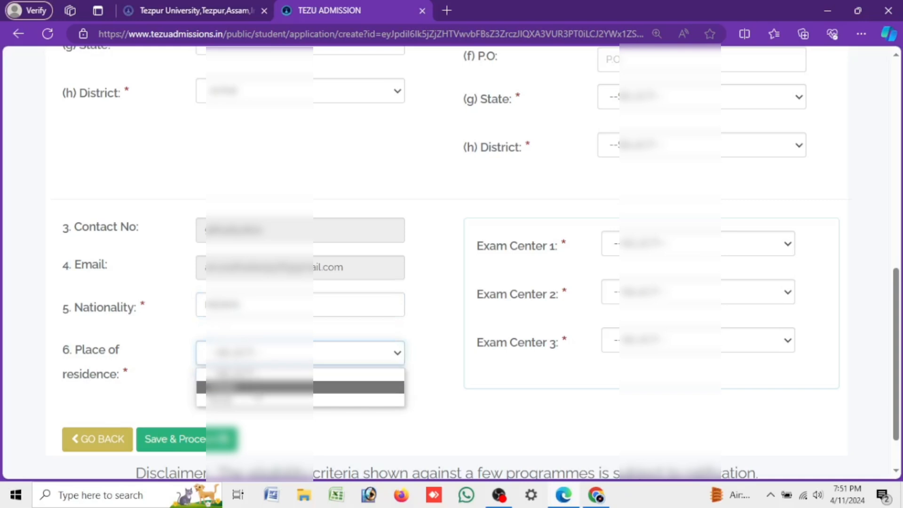
{"action": "left_click", "coordinate": [257, 397]}
Enter the village or town of the correspondence address and mark the permanent address as the same
{"action": "scroll", "coordinate": [483, 375], "scroll_direction": "up", "scroll_amount": 7}
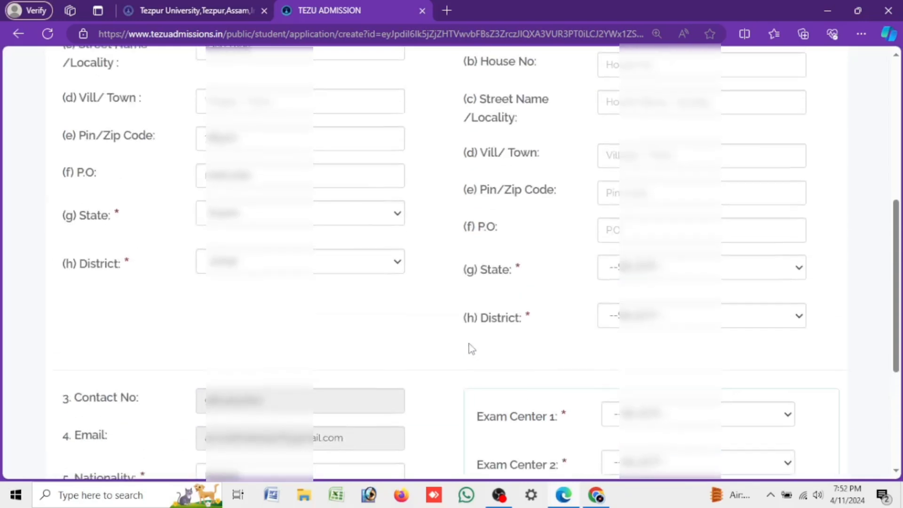
{"action": "left_click", "coordinate": [254, 270]}
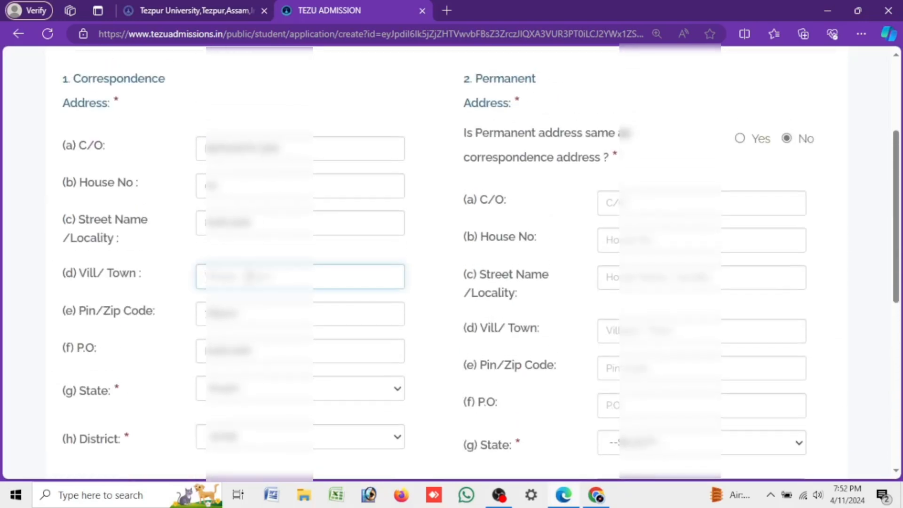
{"action": "type", "text": "[unreadable][unreadable][unreadable][unreadable][unreadable]"}
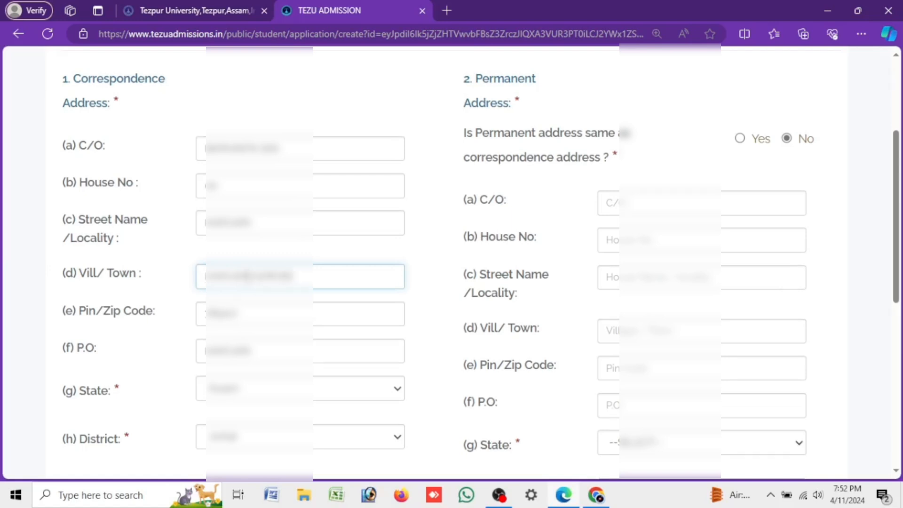
{"action": "left_click", "coordinate": [740, 138]}
Choose Jorhat (Assam), Dibrugarh (Assam) and Guwahati (Assam) as exam centers 1, 2 and 3, then save Step 2
{"action": "scroll", "coordinate": [738, 139], "scroll_direction": "down", "scroll_amount": 8}
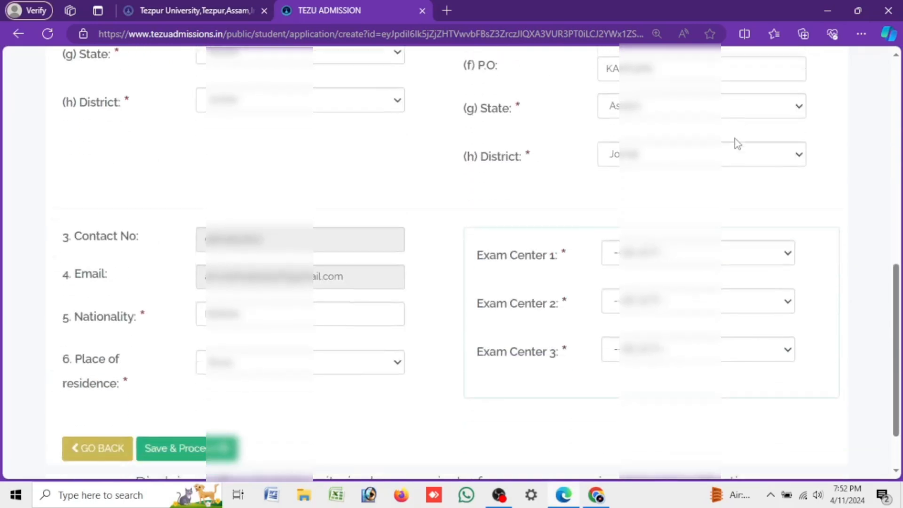
{"action": "left_click", "coordinate": [696, 186]}
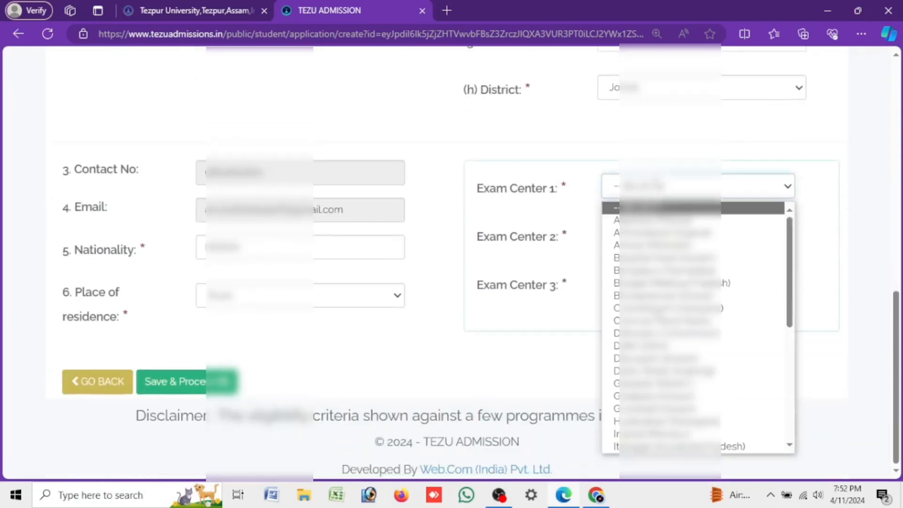
{"action": "type", "text": "jo"}
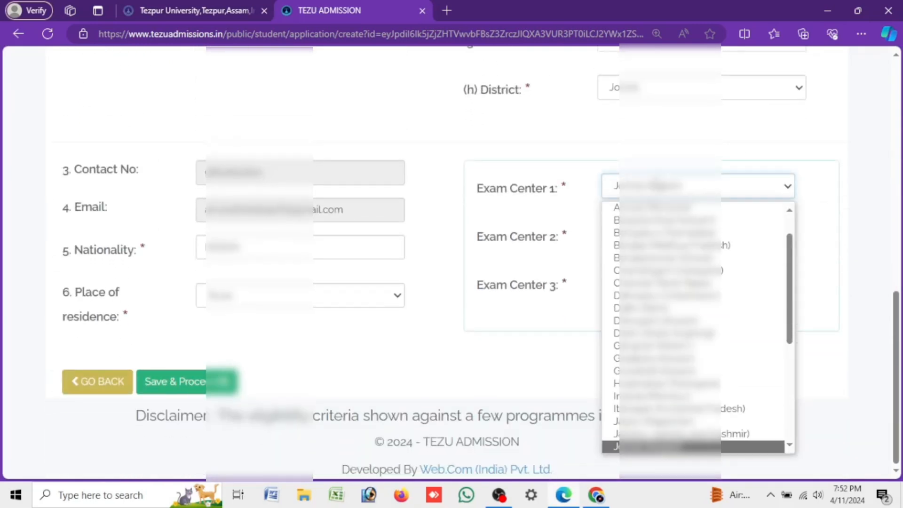
{"action": "left_click", "coordinate": [658, 445]}
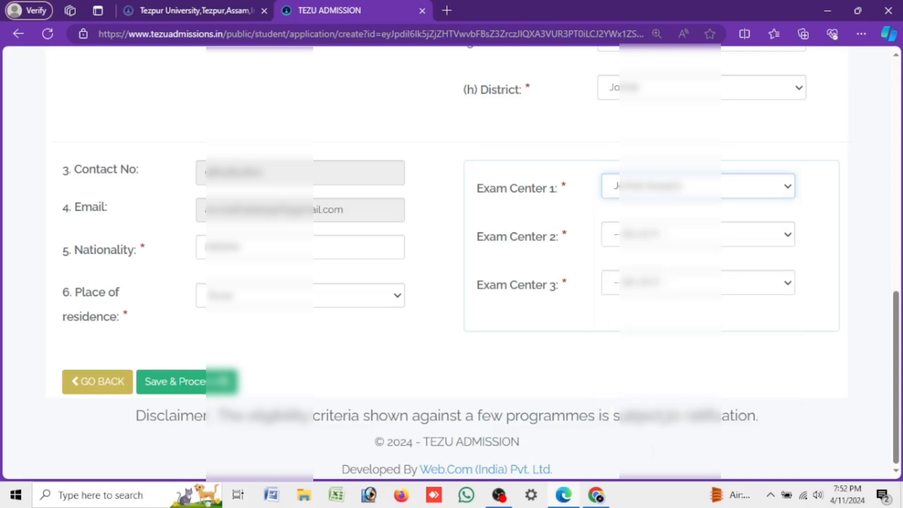
{"action": "left_click", "coordinate": [697, 234]}
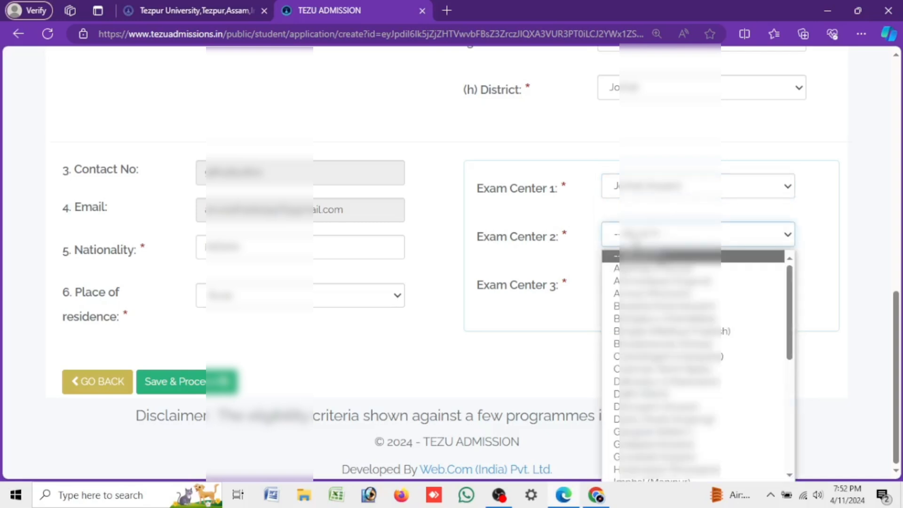
{"action": "type", "text": "di"}
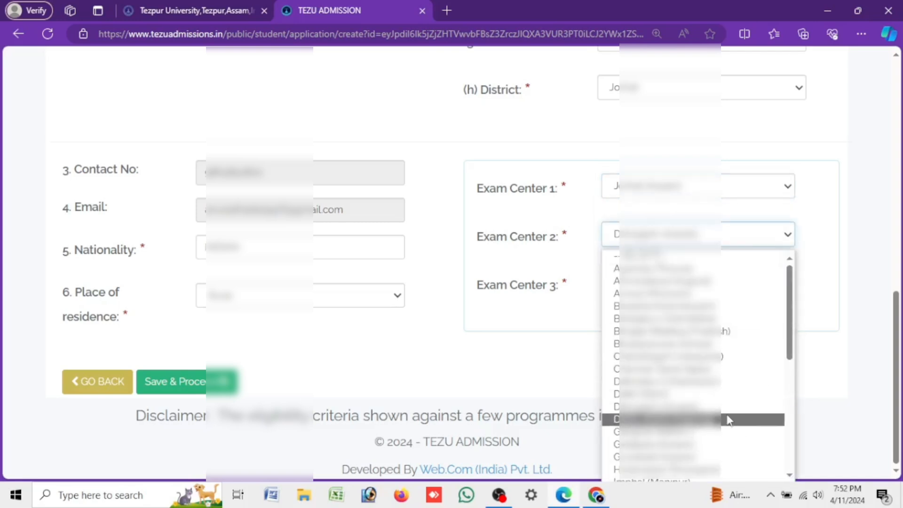
{"action": "left_click", "coordinate": [729, 407]}
{"action": "left_click", "coordinate": [670, 282]}
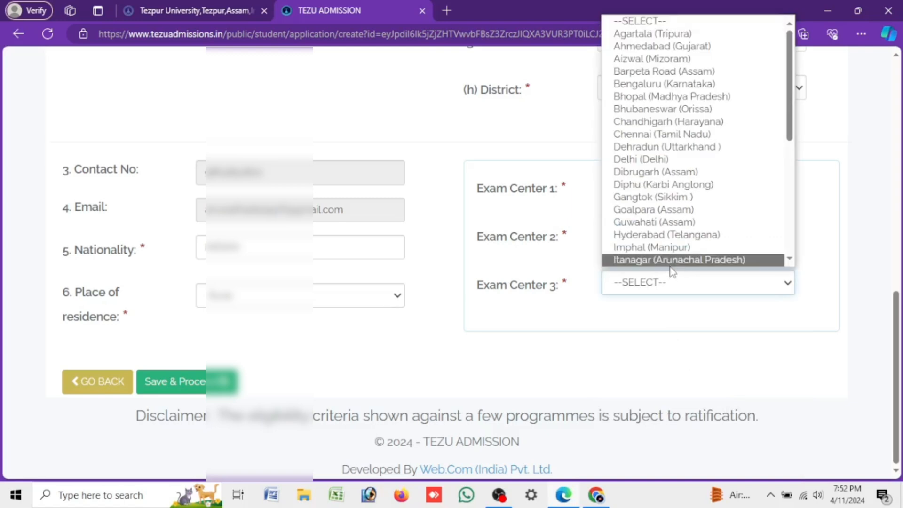
{"action": "left_click", "coordinate": [661, 223]}
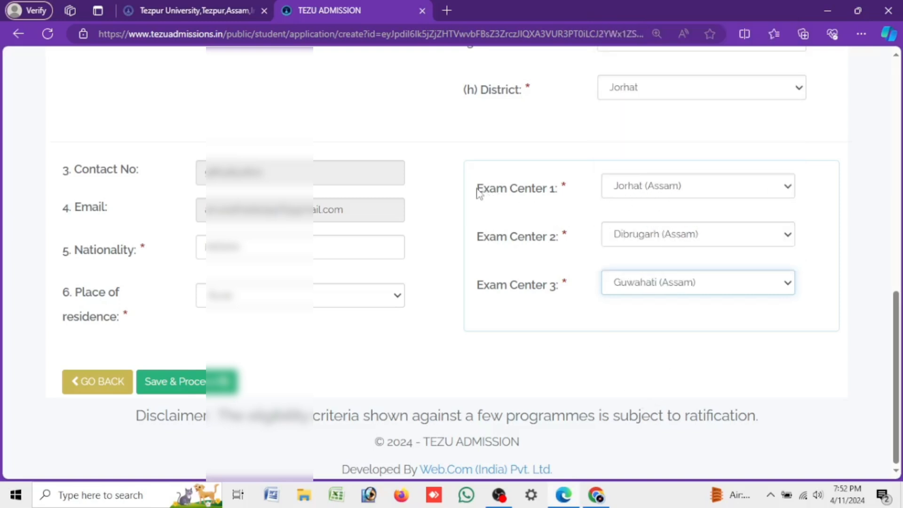
{"action": "left_click_drag", "start_coordinate": [477, 189], "coordinate": [563, 190]}
{"action": "left_click_drag", "start_coordinate": [478, 238], "coordinate": [579, 238]}
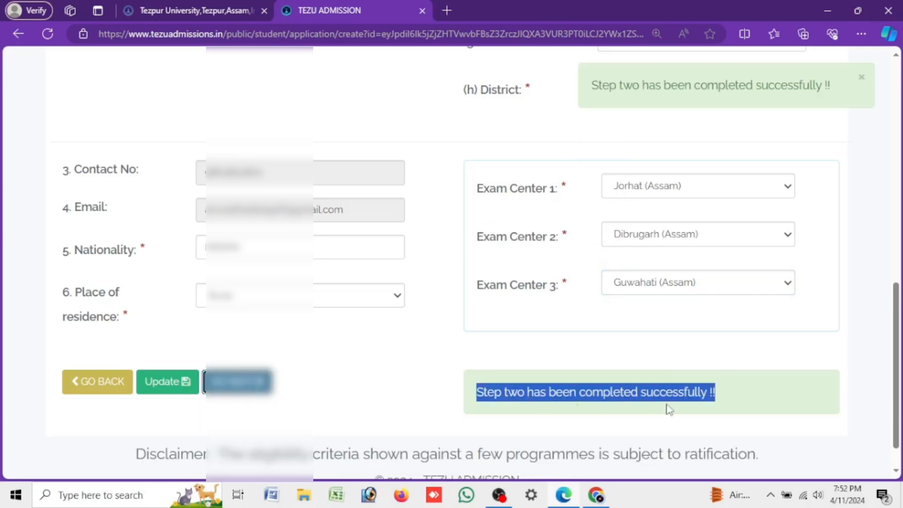
Look through the Step 3 academic details table, including the bachelor's degree options and the year-of-passing lists
{"action": "scroll", "coordinate": [669, 407], "scroll_direction": "up", "scroll_amount": 15}
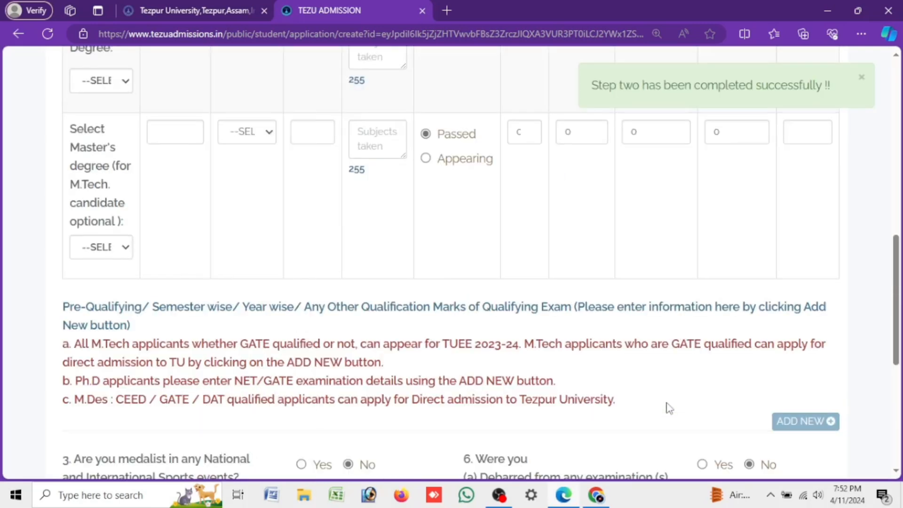
{"action": "scroll", "coordinate": [669, 402], "scroll_direction": "up", "scroll_amount": 3}
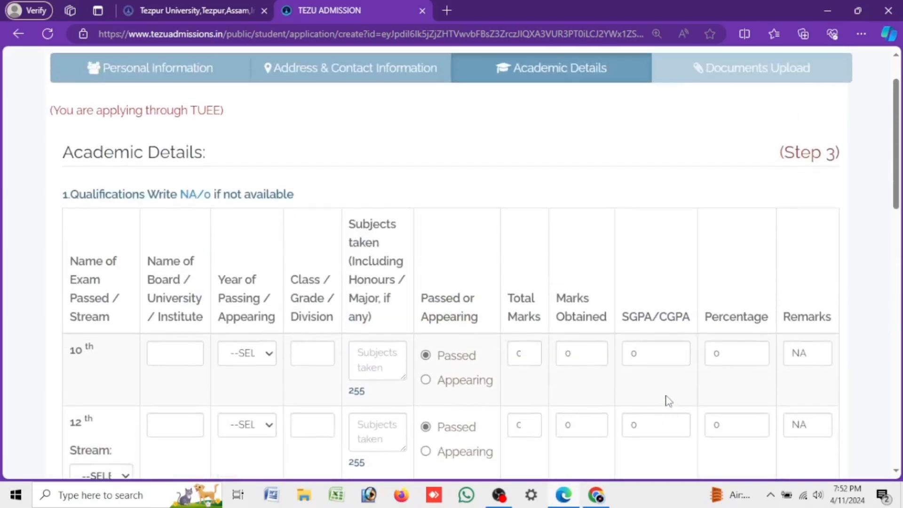
{"action": "scroll", "coordinate": [250, 379], "scroll_direction": "down", "scroll_amount": 3}
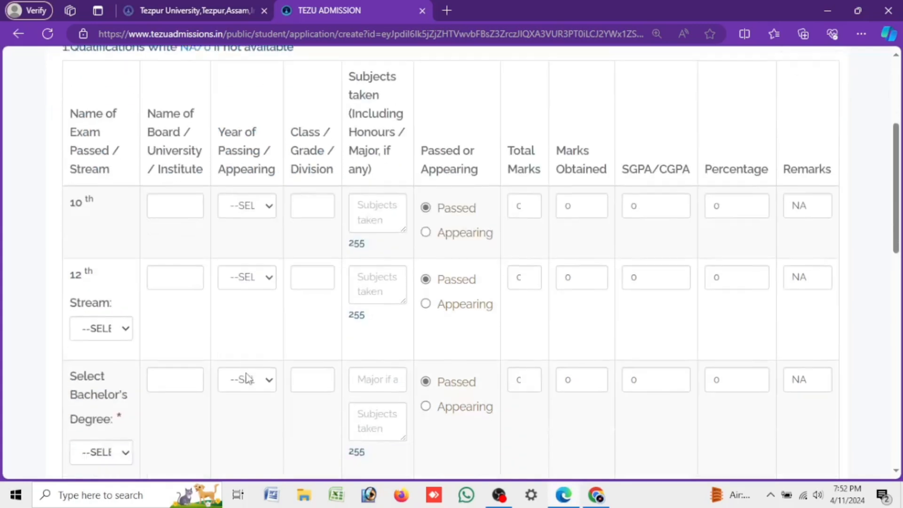
{"action": "scroll", "coordinate": [101, 333], "scroll_direction": "down", "scroll_amount": 3}
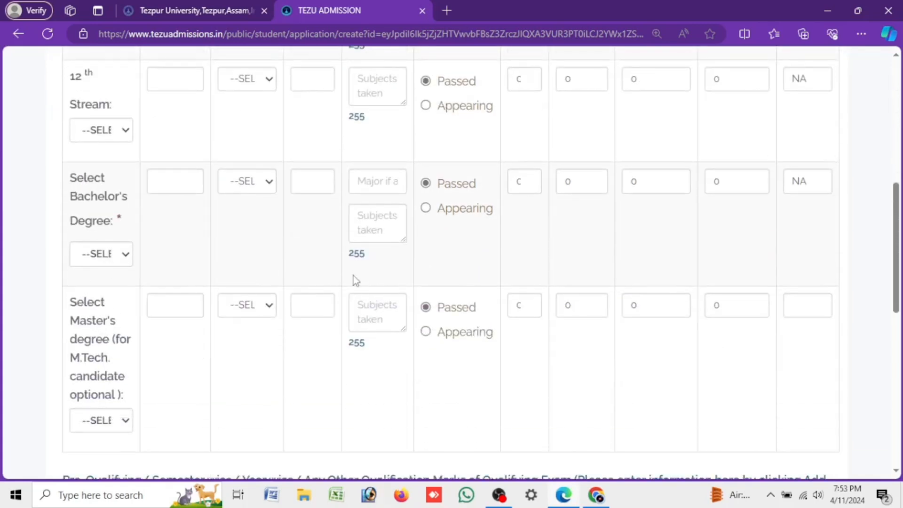
{"action": "left_click", "coordinate": [103, 258]}
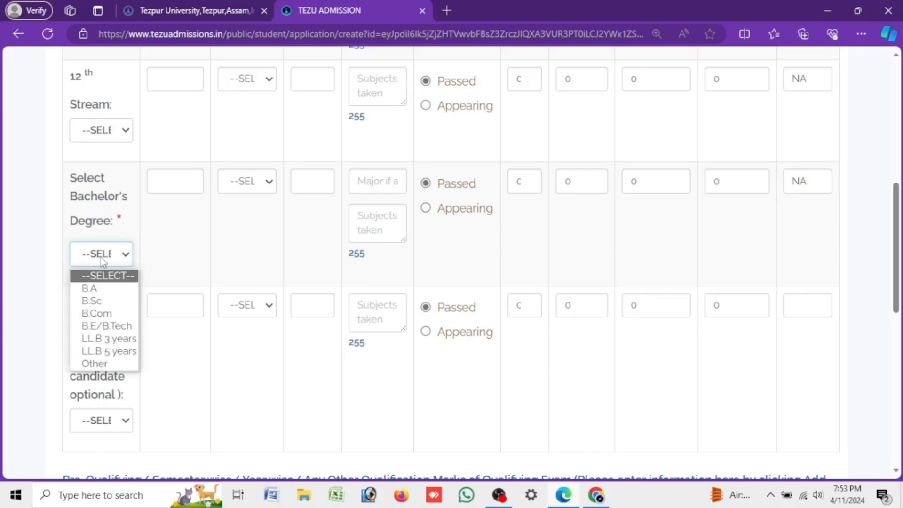
{"action": "left_click", "coordinate": [103, 261]}
{"action": "scroll", "coordinate": [232, 247], "scroll_direction": "up", "scroll_amount": 3}
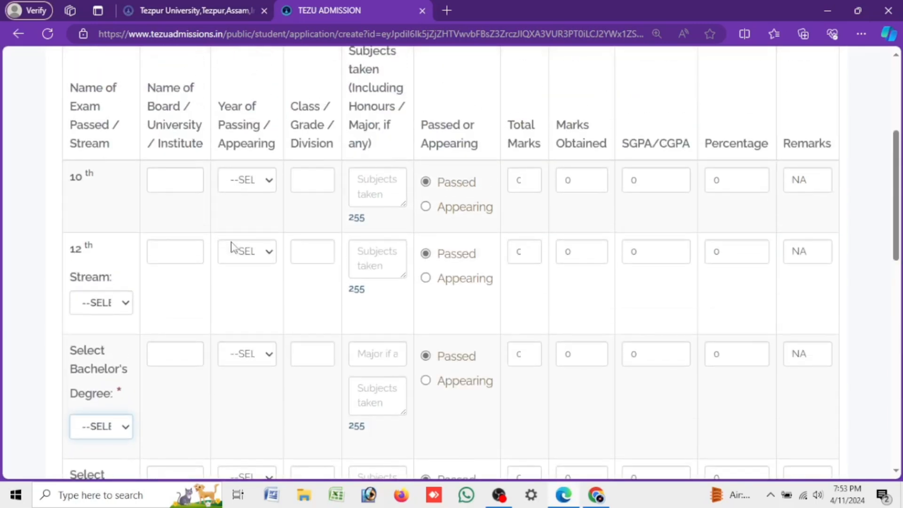
{"action": "left_click", "coordinate": [263, 180]}
{"action": "left_click", "coordinate": [264, 179]}
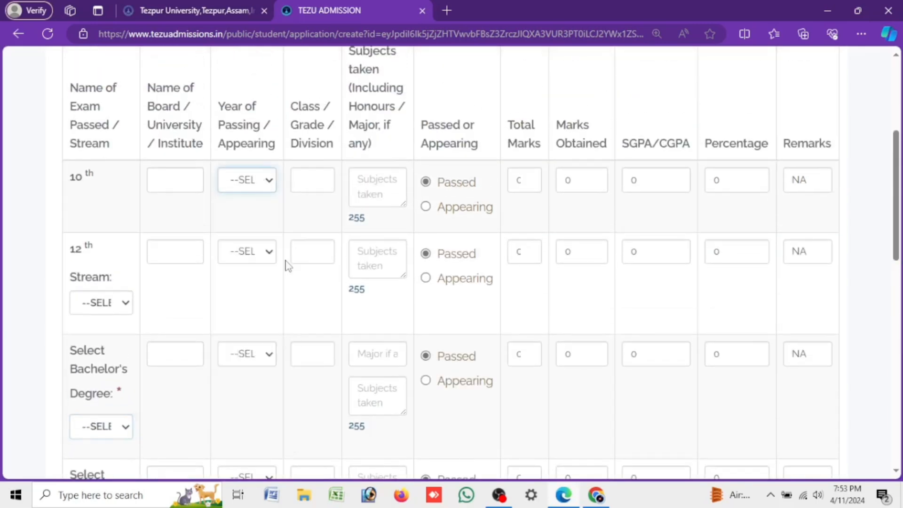
{"action": "left_click", "coordinate": [238, 357]}
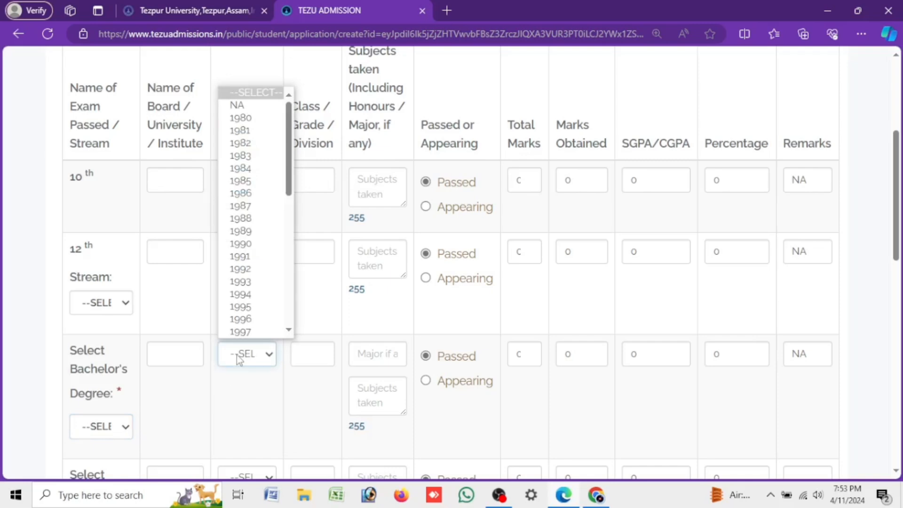
{"action": "left_click", "coordinate": [239, 358]}
{"action": "scroll", "coordinate": [299, 364], "scroll_direction": "down", "scroll_amount": 3}
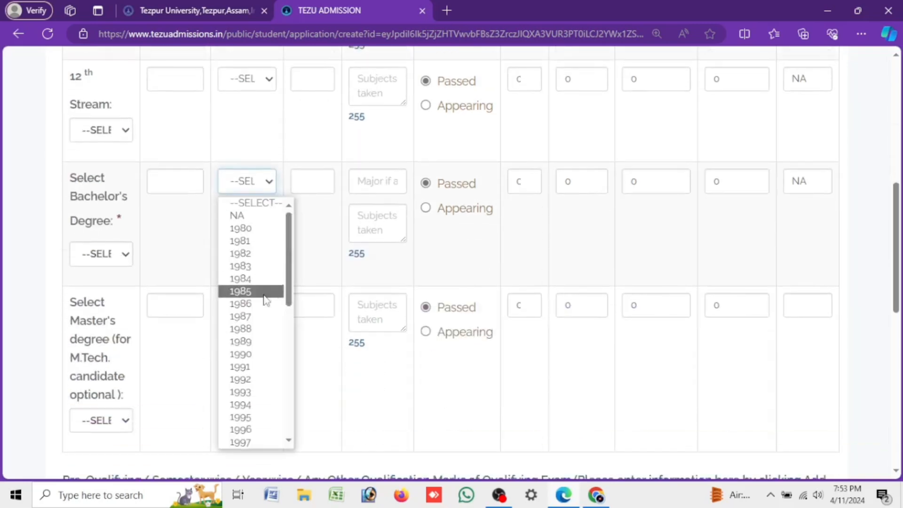
{"action": "scroll", "coordinate": [252, 288], "scroll_direction": "down", "scroll_amount": 5}
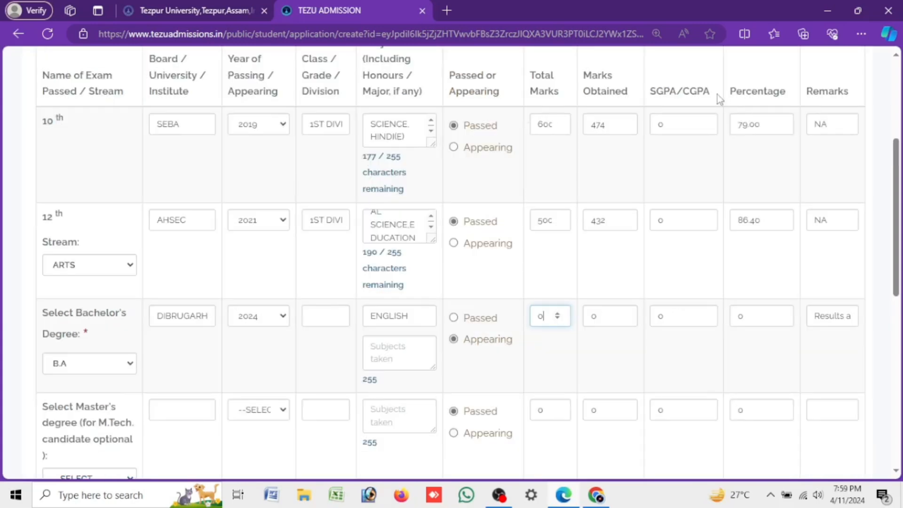
Review the completed qualification rows, checking the percentage and remarks columns and the 12th stream selection
{"action": "left_click_drag", "start_coordinate": [730, 96], "coordinate": [798, 104]}
{"action": "left_click", "coordinate": [82, 282]}
{"action": "left_click", "coordinate": [97, 261]}
{"action": "left_click", "coordinate": [97, 261]}
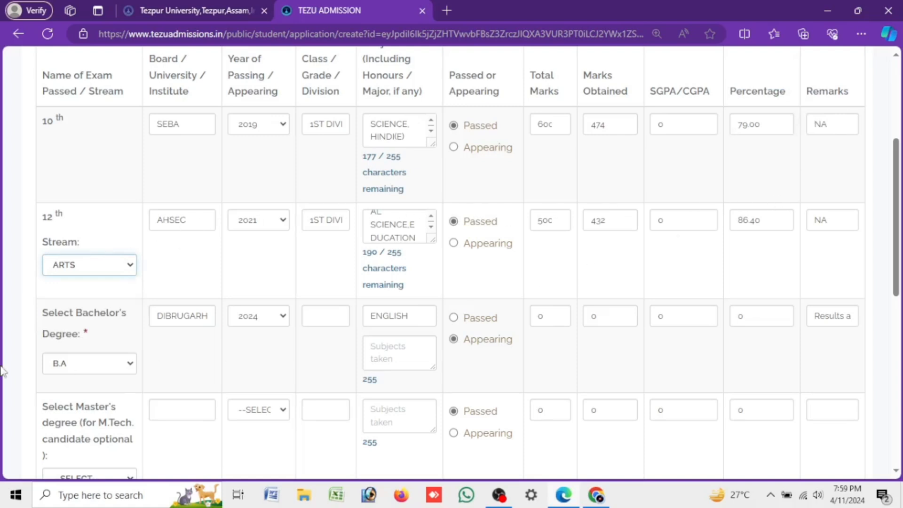
Keep B.A as the bachelor's degree and save the Step 3 academic details
{"action": "left_click", "coordinate": [78, 366]}
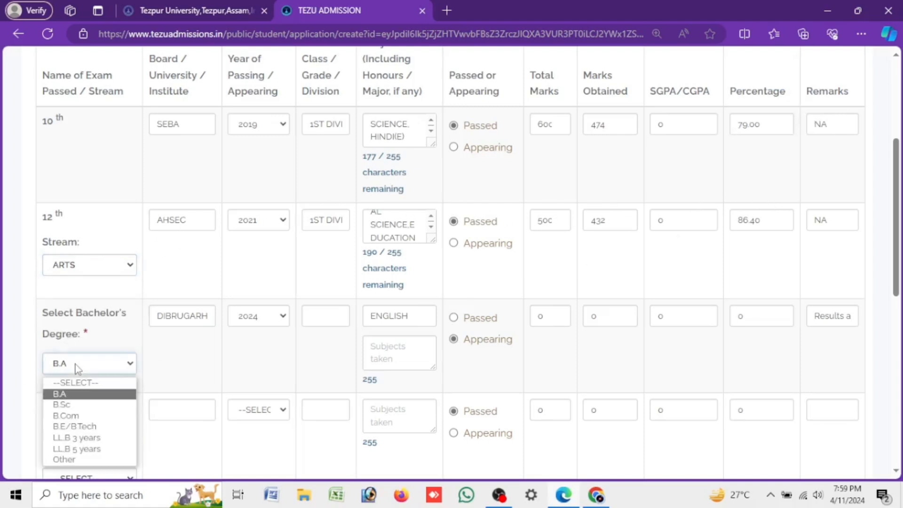
{"action": "left_click", "coordinate": [77, 367]}
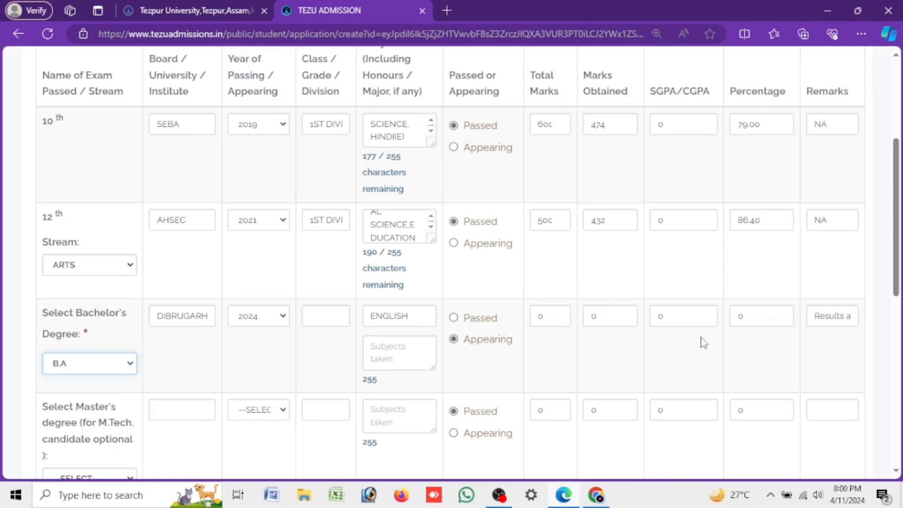
{"action": "scroll", "coordinate": [758, 380], "scroll_direction": "down", "scroll_amount": 10}
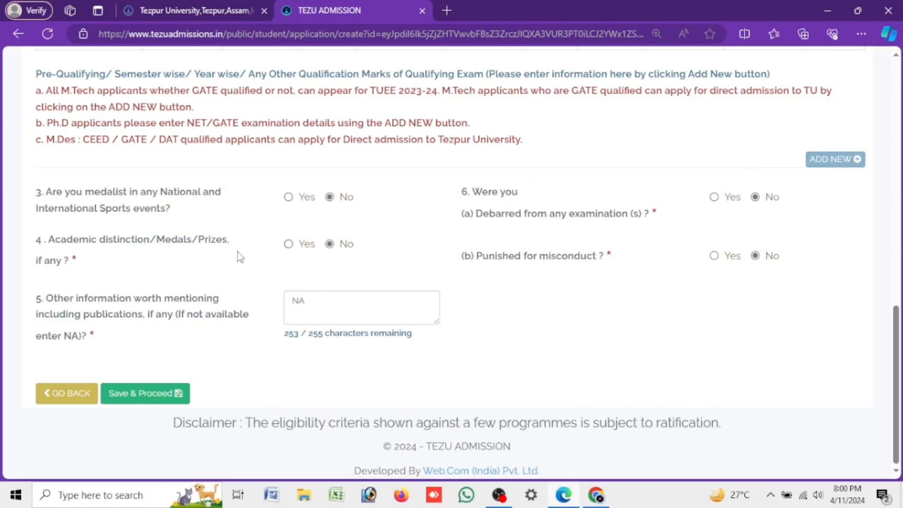
{"action": "left_click", "coordinate": [182, 399]}
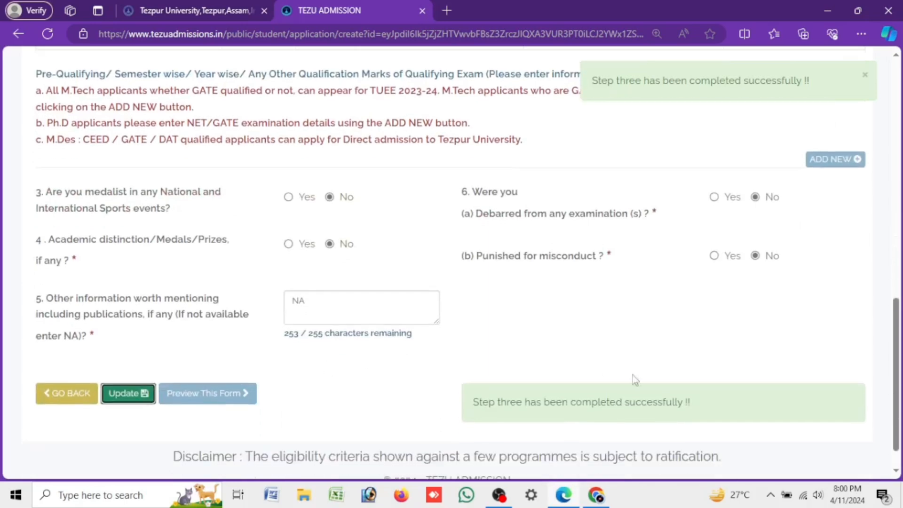
Preview the filled application in a maximized window and read through the applied course, fee and personal details
{"action": "left_click", "coordinate": [207, 393]}
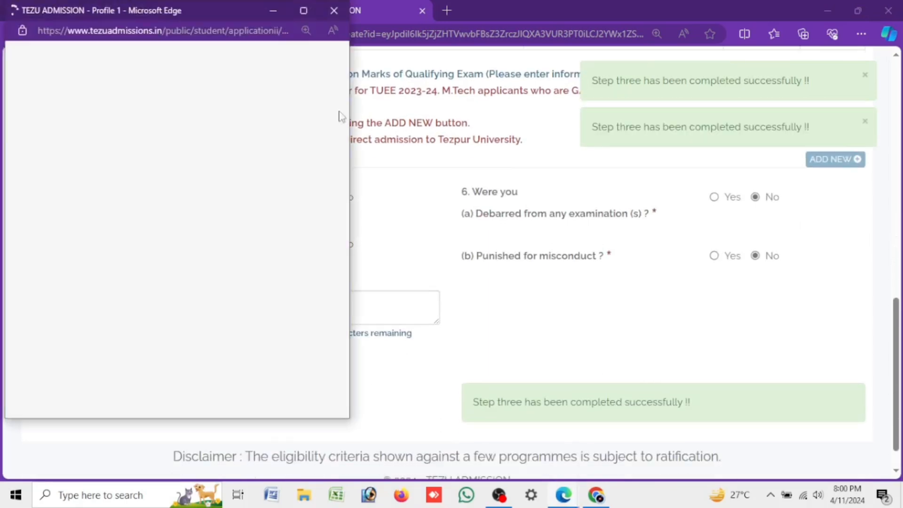
{"action": "left_click", "coordinate": [303, 11]}
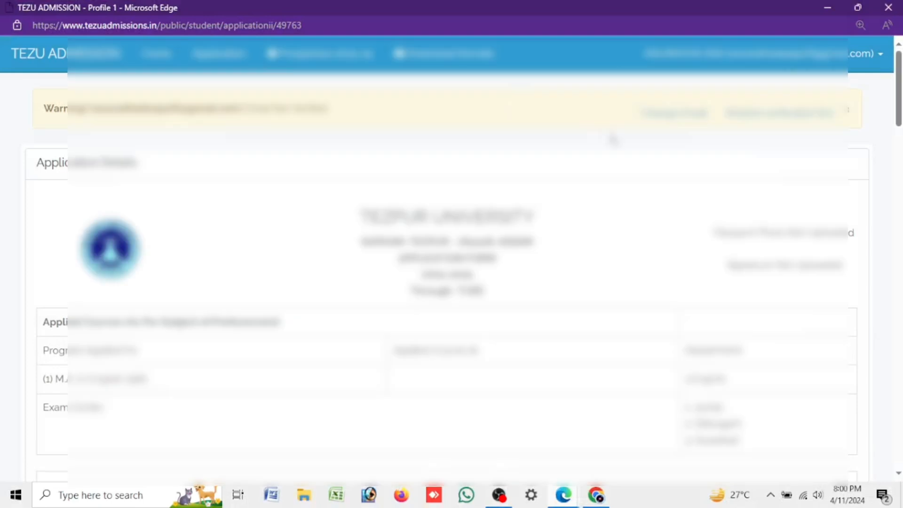
{"action": "left_click_drag", "start_coordinate": [901, 97], "coordinate": [900, 122]}
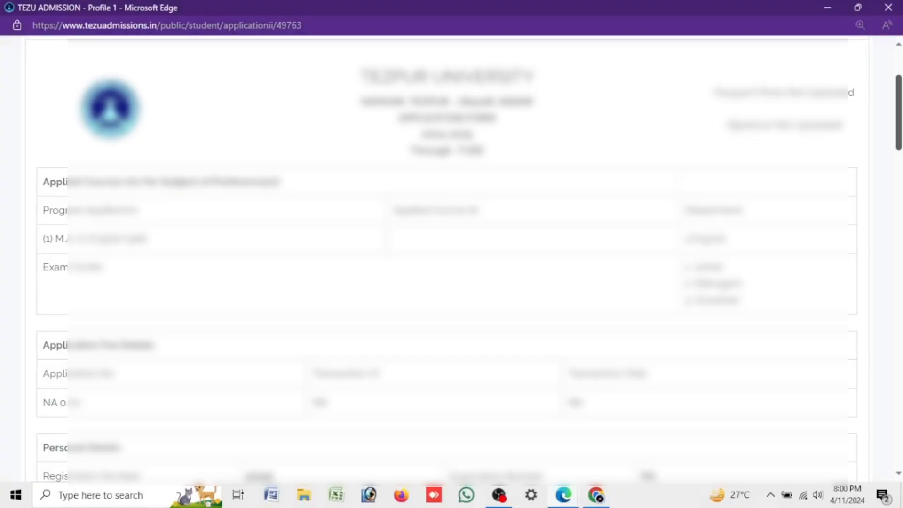
{"action": "left_click_drag", "start_coordinate": [899, 121], "coordinate": [901, 188]}
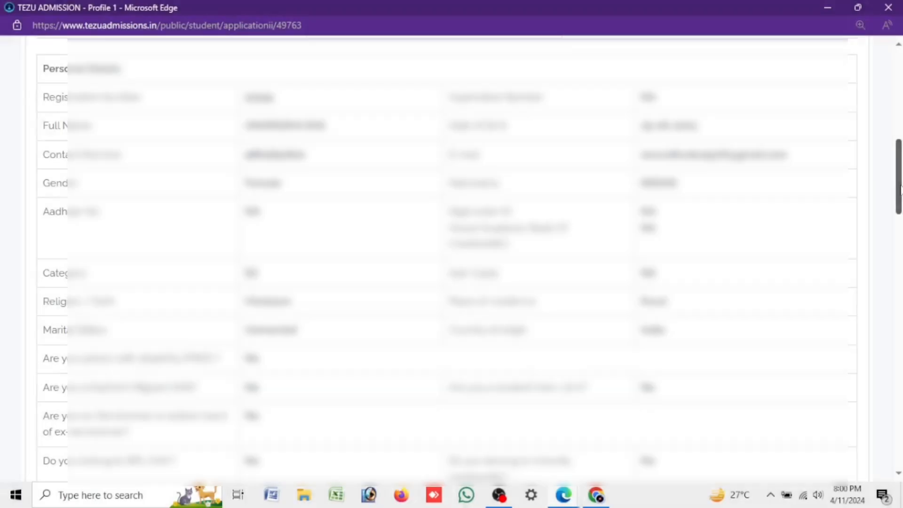
{"action": "left_click_drag", "start_coordinate": [900, 188], "coordinate": [891, 378]}
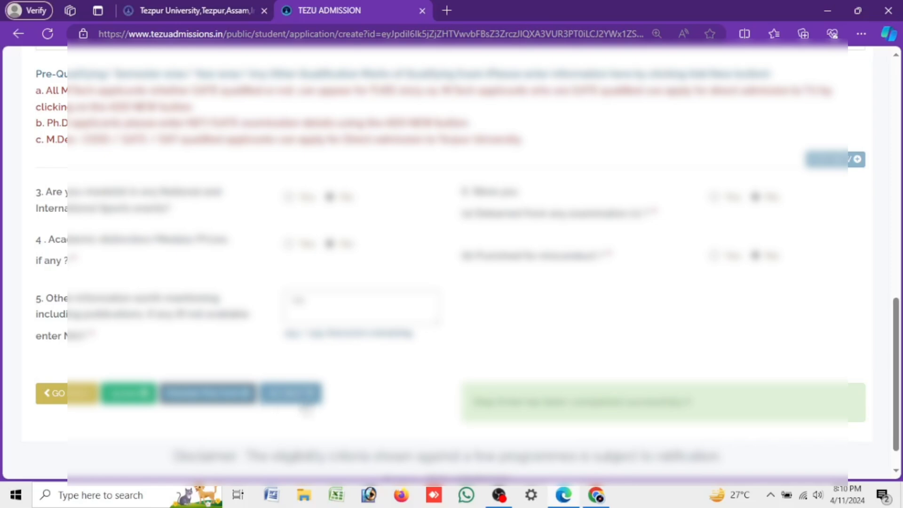
Continue to Step 4, Documents Upload, and review the requirements for the photo, signature, category undertaking and passed/appeared undertaking
{"action": "left_click", "coordinate": [303, 401]}
{"action": "scroll", "coordinate": [306, 404], "scroll_direction": "up", "scroll_amount": 15}
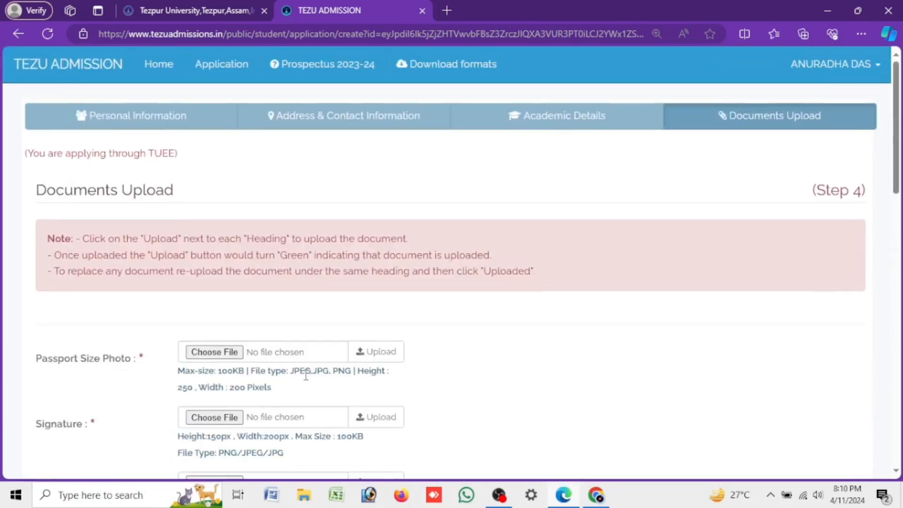
{"action": "scroll", "coordinate": [306, 375], "scroll_direction": "down", "scroll_amount": 4}
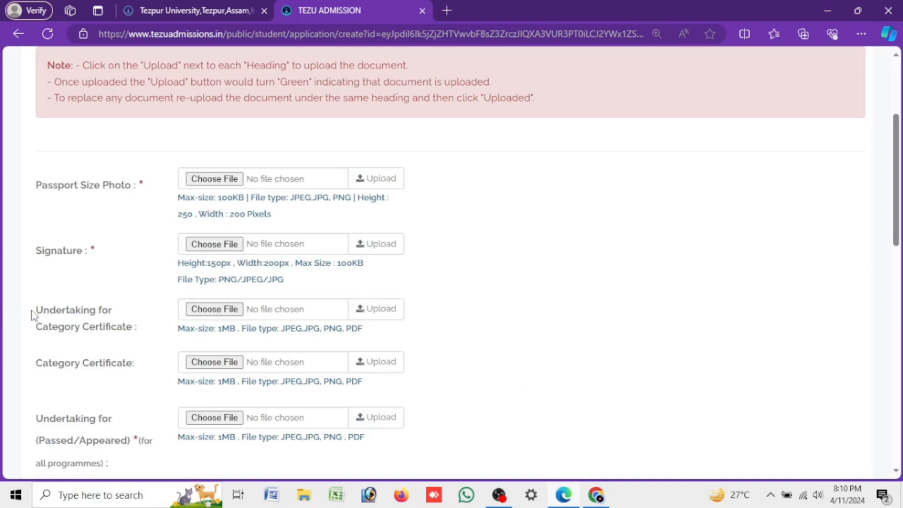
{"action": "left_click_drag", "start_coordinate": [35, 312], "coordinate": [140, 336]}
{"action": "left_click", "coordinate": [105, 344]}
{"action": "scroll", "coordinate": [89, 348], "scroll_direction": "down", "scroll_amount": 3}
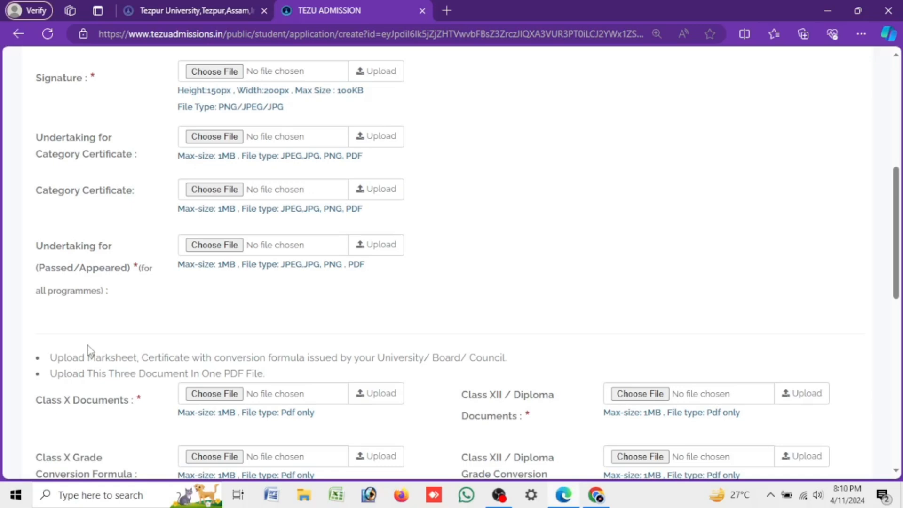
{"action": "left_click_drag", "start_coordinate": [31, 249], "coordinate": [158, 296]}
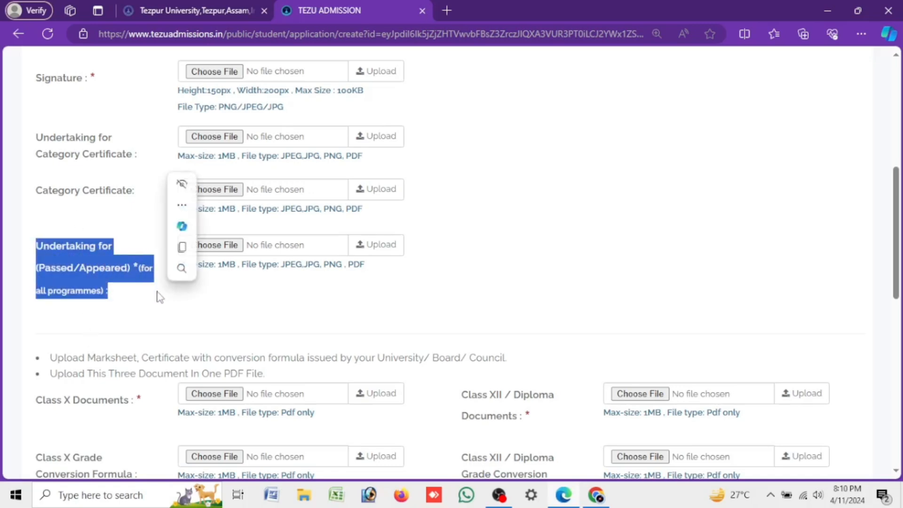
{"action": "left_click", "coordinate": [160, 297]}
{"action": "left_click_drag", "start_coordinate": [31, 250], "coordinate": [111, 297]}
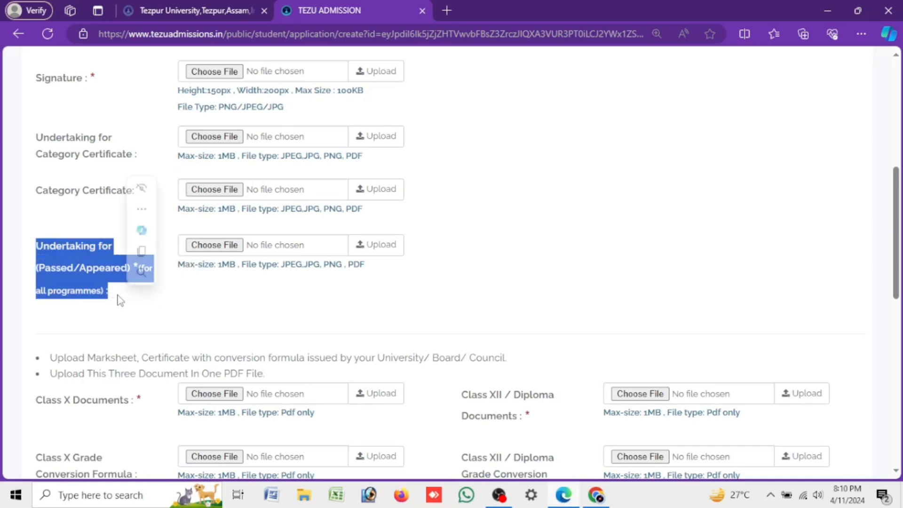
{"action": "left_click", "coordinate": [102, 306]}
{"action": "left_click_drag", "start_coordinate": [31, 267], "coordinate": [133, 276]}
{"action": "left_click", "coordinate": [137, 294]}
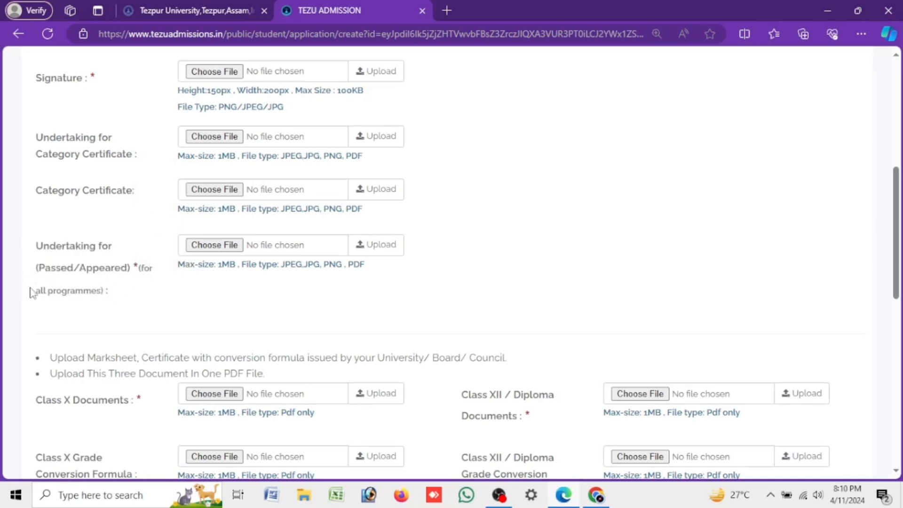
Review the upload fields for Class X, Class XII, graduation and post-graduation documents and their grade conversion formulas
{"action": "scroll", "coordinate": [80, 266], "scroll_direction": "down", "scroll_amount": 3}
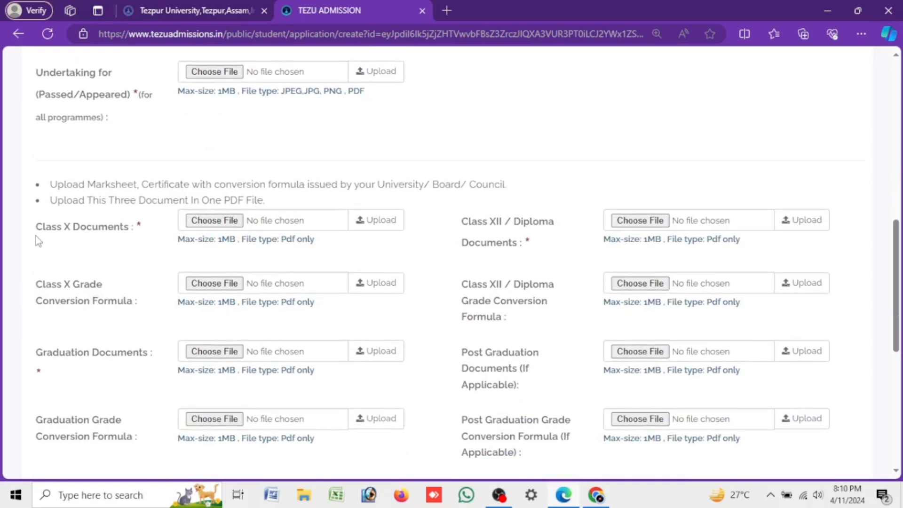
{"action": "left_click_drag", "start_coordinate": [36, 236], "coordinate": [142, 238]}
{"action": "left_click", "coordinate": [120, 287]}
{"action": "scroll", "coordinate": [141, 281], "scroll_direction": "down", "scroll_amount": 3}
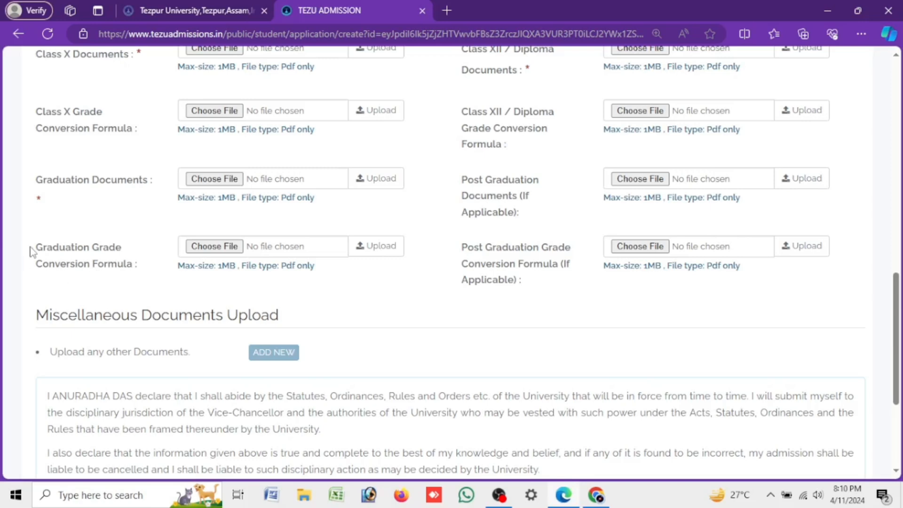
{"action": "left_click_drag", "start_coordinate": [33, 247], "coordinate": [134, 277]}
{"action": "left_click", "coordinate": [99, 280]}
{"action": "scroll", "coordinate": [502, 250], "scroll_direction": "up", "scroll_amount": 3}
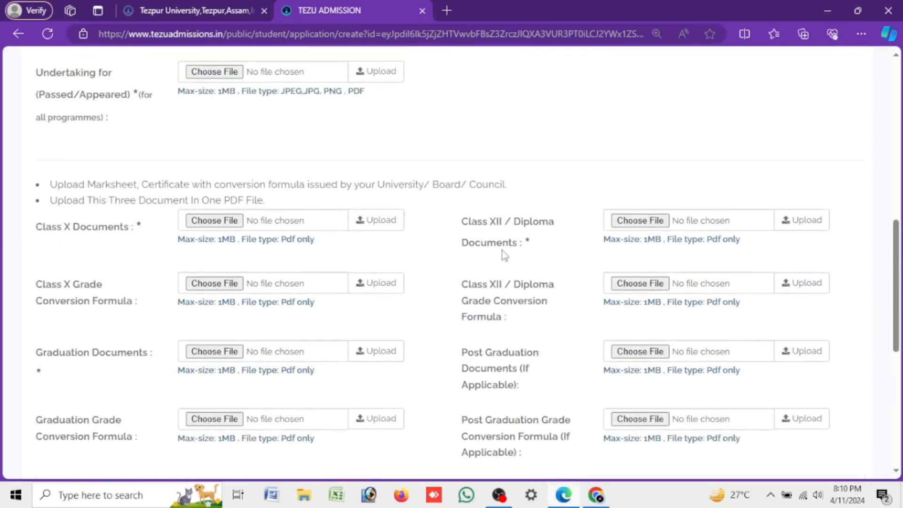
{"action": "left_click_drag", "start_coordinate": [526, 245], "coordinate": [556, 247]}
{"action": "left_click", "coordinate": [492, 278]}
Check the passport photo size and file type limits, and the category undertaking and category certificate upload fields
{"action": "left_click_drag", "start_coordinate": [179, 197], "coordinate": [282, 223]}
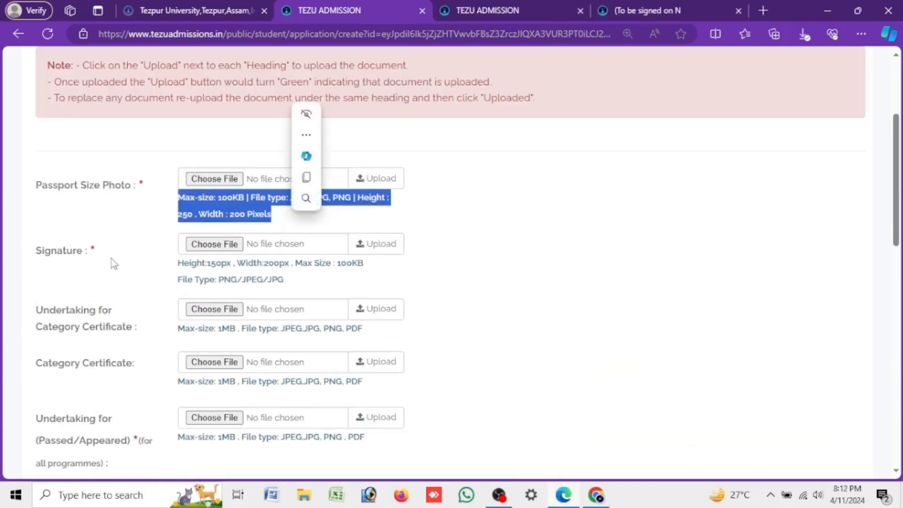
{"action": "scroll", "coordinate": [109, 274], "scroll_direction": "down", "scroll_amount": 4}
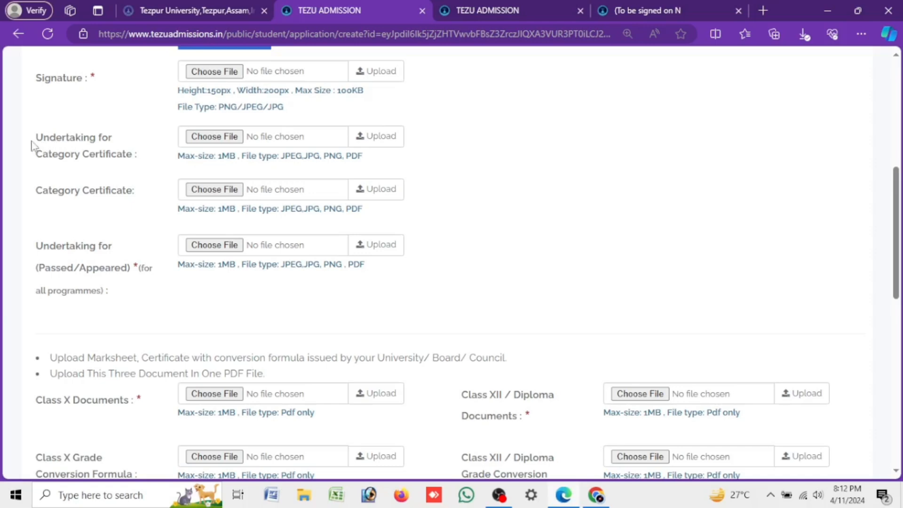
{"action": "mouse_move", "coordinate": [33, 143]}
{"action": "left_mouse_down"}
{"action": "mouse_move", "coordinate": [136, 169]}
{"action": "mouse_move", "coordinate": [133, 183]}
{"action": "left_mouse_up"}
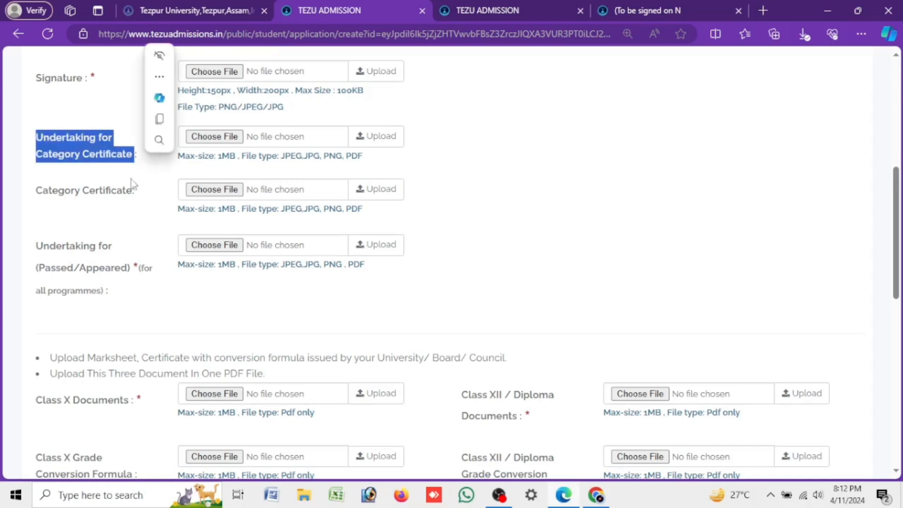
{"action": "left_click", "coordinate": [126, 191]}
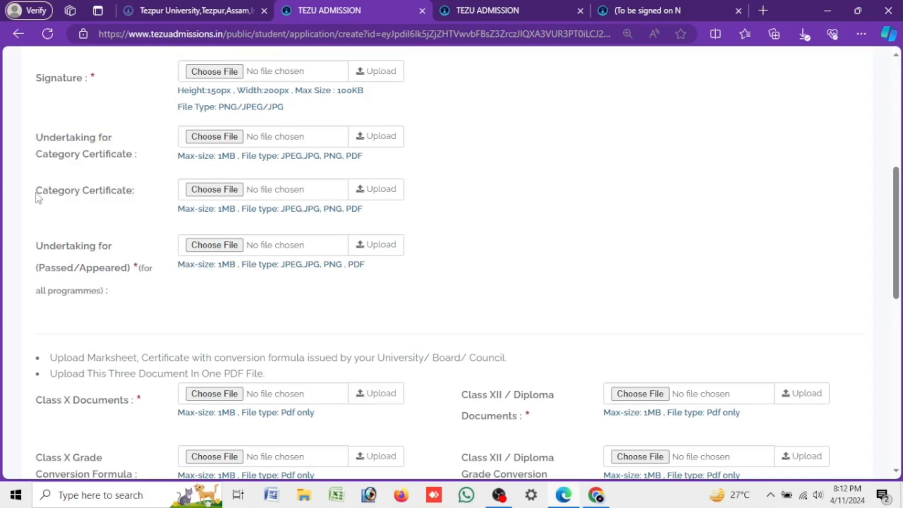
{"action": "left_click_drag", "start_coordinate": [36, 193], "coordinate": [135, 194]}
{"action": "left_click_drag", "start_coordinate": [35, 137], "coordinate": [137, 155]}
{"action": "left_click_drag", "start_coordinate": [38, 197], "coordinate": [136, 194]}
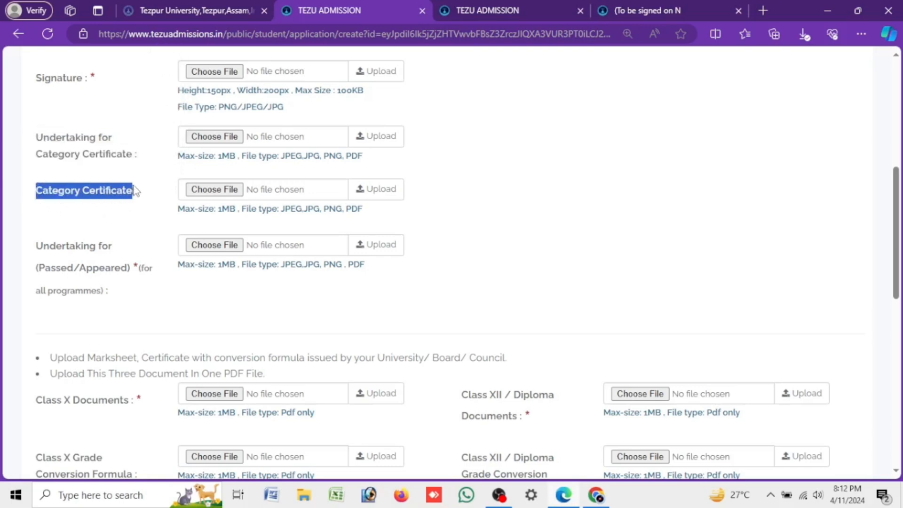
Examine the label of the mandatory passed/appeared undertaking, including which programmes it applies to
{"action": "left_click", "coordinate": [45, 254]}
{"action": "left_click_drag", "start_coordinate": [45, 254], "coordinate": [143, 268]}
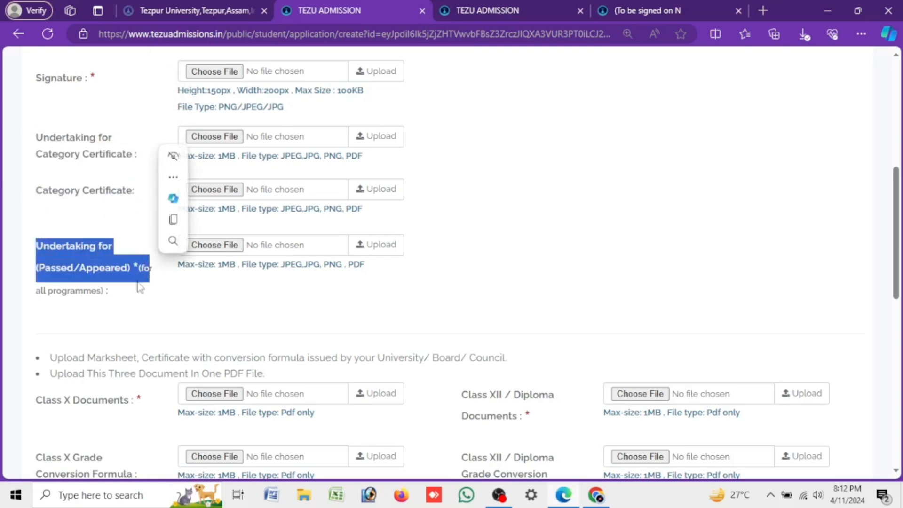
{"action": "left_click", "coordinate": [38, 276]}
{"action": "left_click_drag", "start_coordinate": [39, 276], "coordinate": [143, 272]}
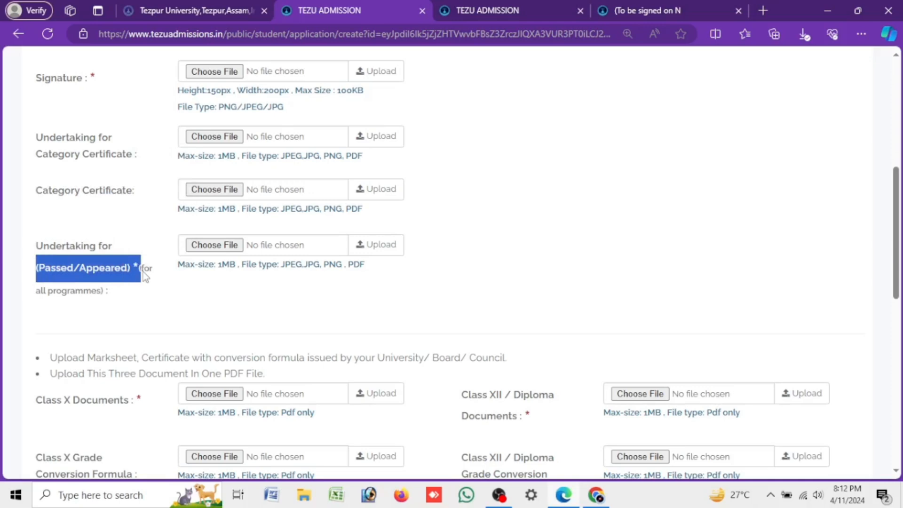
{"action": "left_click", "coordinate": [134, 286]}
{"action": "left_click_drag", "start_coordinate": [34, 271], "coordinate": [131, 297]}
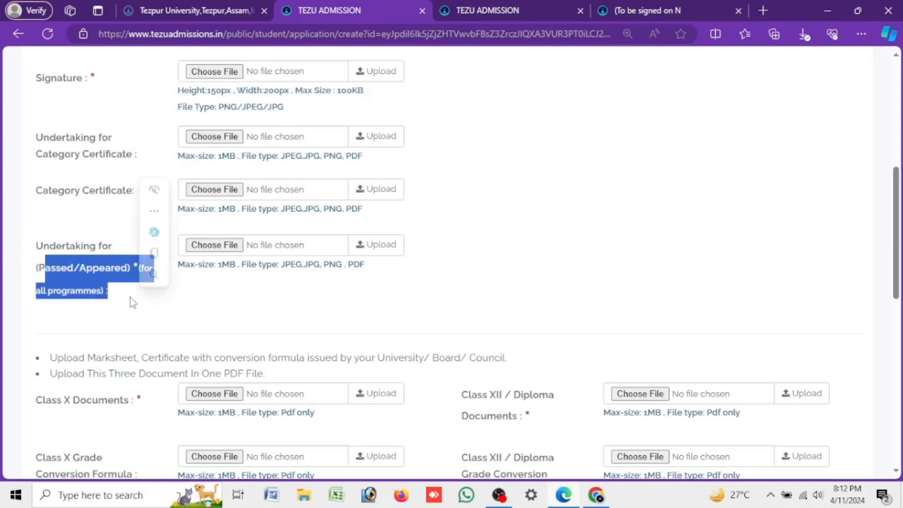
{"action": "left_click", "coordinate": [131, 295]}
Open the undertaking for passed/appeared candidates from the site's downloadable formats
{"action": "scroll", "coordinate": [163, 273], "scroll_direction": "up", "scroll_amount": 7}
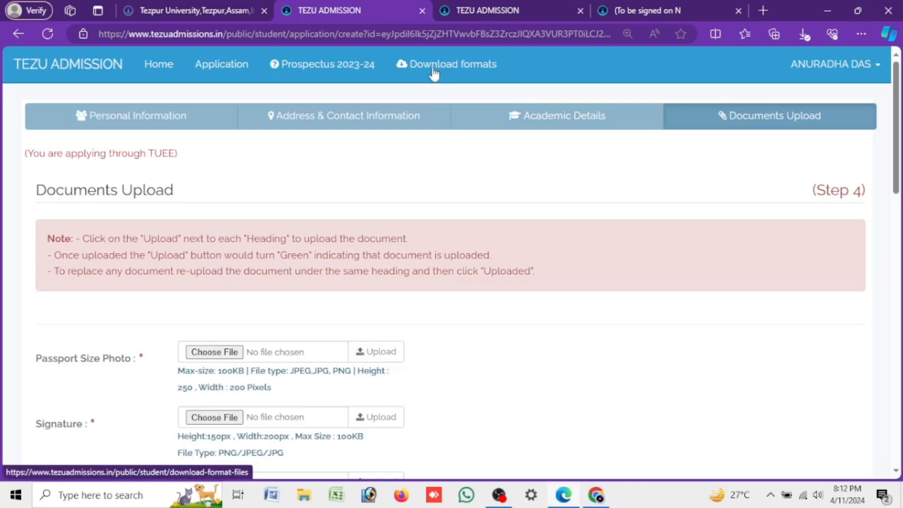
{"action": "left_click", "coordinate": [465, 71]}
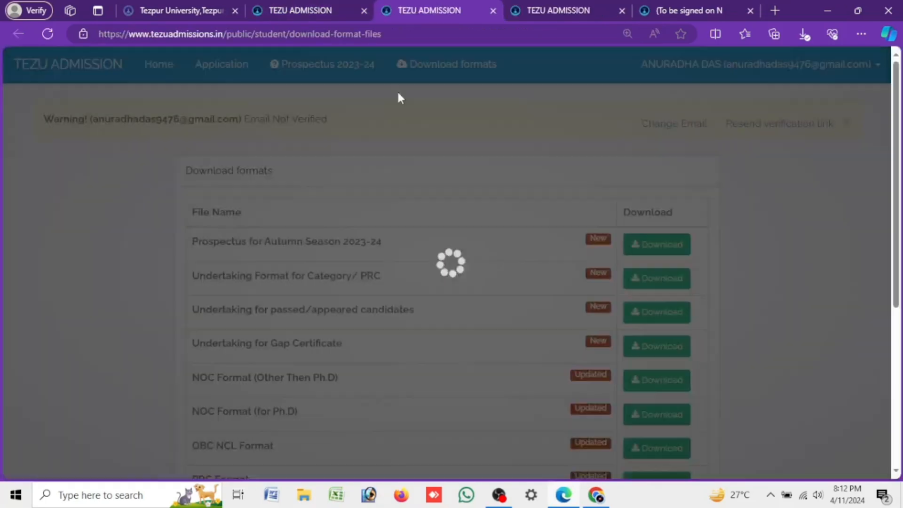
{"action": "scroll", "coordinate": [275, 256], "scroll_direction": "down", "scroll_amount": 3}
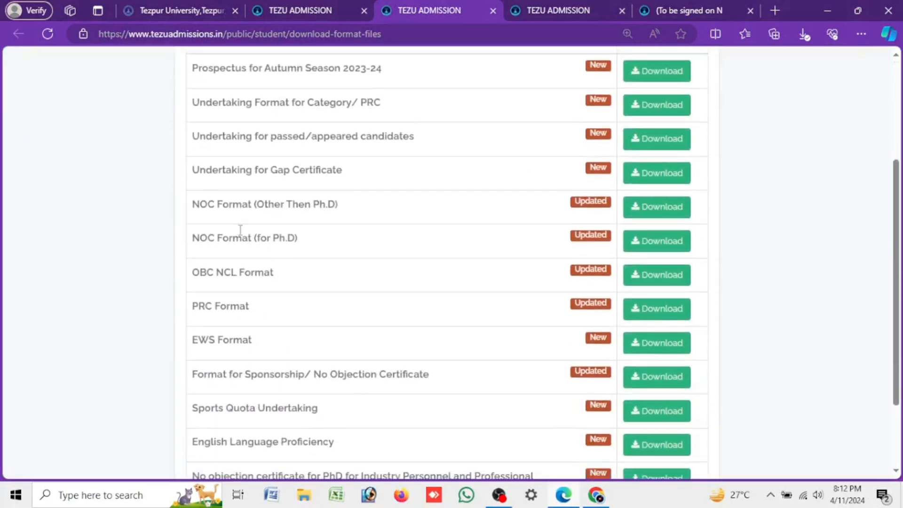
{"action": "left_click_drag", "start_coordinate": [196, 135], "coordinate": [347, 147]}
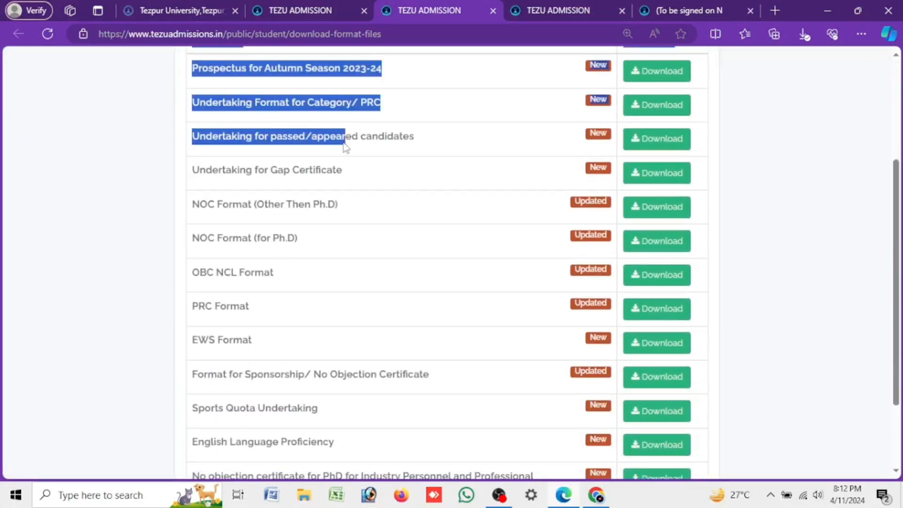
{"action": "left_click", "coordinate": [208, 143]}
{"action": "left_click_drag", "start_coordinate": [194, 137], "coordinate": [448, 139]}
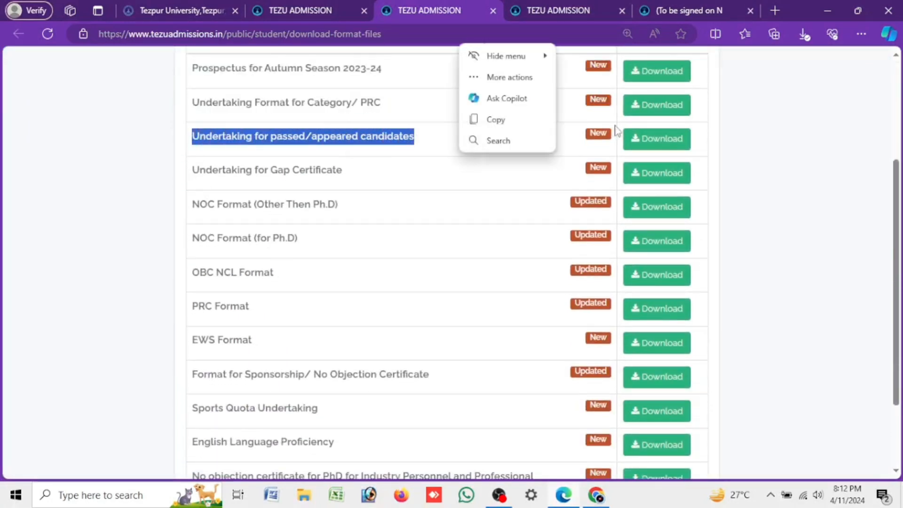
{"action": "left_click", "coordinate": [649, 137]}
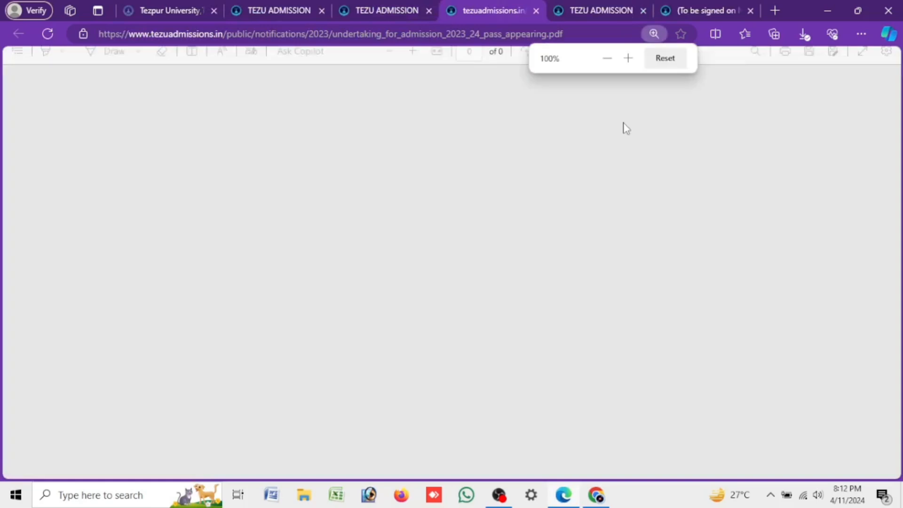
Read through the undertaking PDF's declarations and the candidate signature and parent/guardian countersignature fields
{"action": "scroll", "coordinate": [437, 179], "scroll_direction": "down", "scroll_amount": 7}
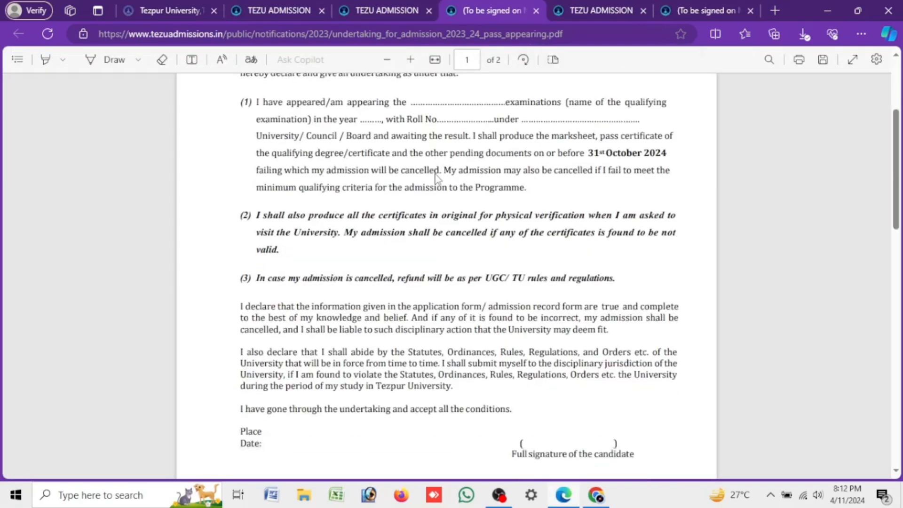
{"action": "left_click_drag", "start_coordinate": [512, 281], "coordinate": [605, 285]}
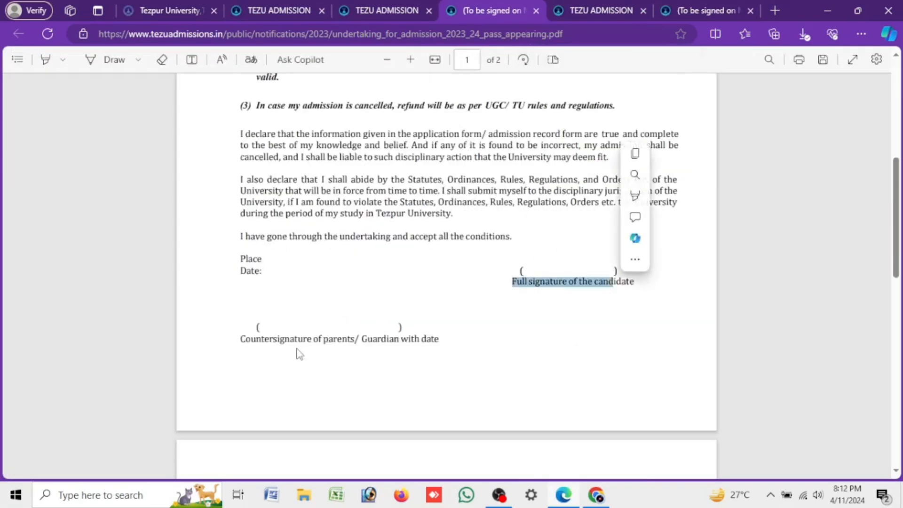
{"action": "left_click_drag", "start_coordinate": [239, 339], "coordinate": [450, 368]}
{"action": "left_click", "coordinate": [450, 368]}
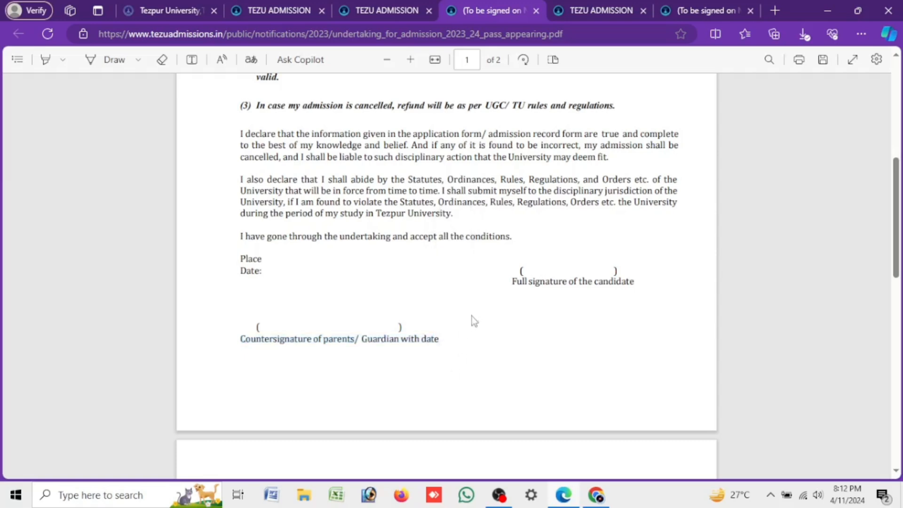
Compare whom Undertaking (A) and Undertaking (B) in the PDF apply to, reading each eligibility heading
{"action": "scroll", "coordinate": [473, 313], "scroll_direction": "down", "scroll_amount": 10}
{"action": "scroll", "coordinate": [476, 316], "scroll_direction": "up", "scroll_amount": 15}
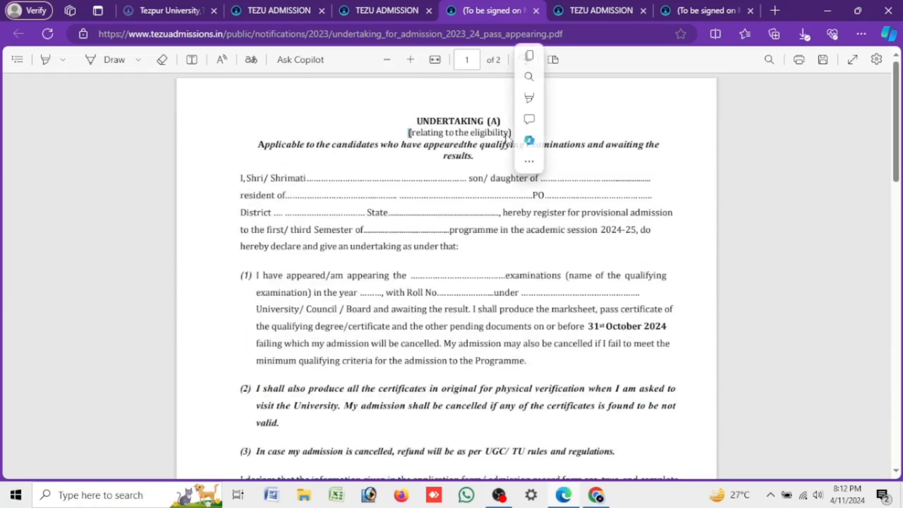
{"action": "left_click_drag", "start_coordinate": [433, 145], "coordinate": [444, 145]}
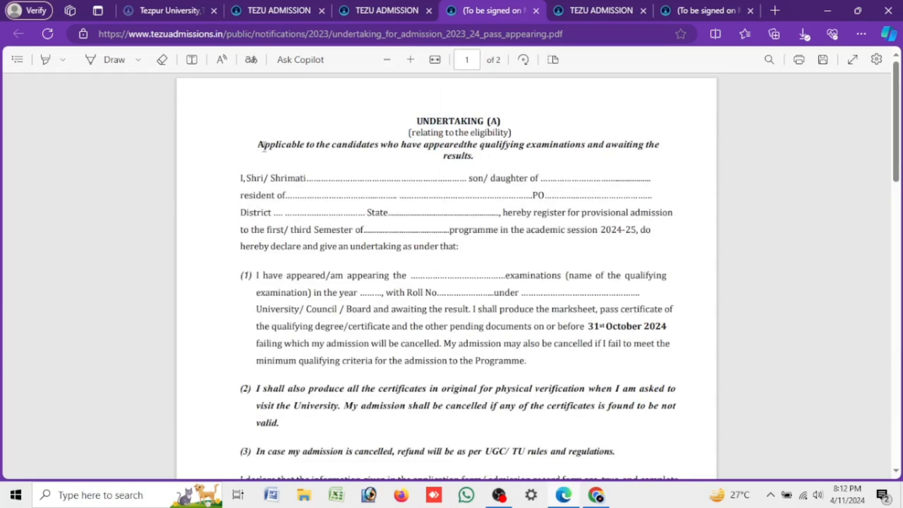
{"action": "left_click_drag", "start_coordinate": [258, 145], "coordinate": [494, 163]}
{"action": "scroll", "coordinate": [494, 163], "scroll_direction": "down", "scroll_amount": 2}
{"action": "scroll", "coordinate": [492, 163], "scroll_direction": "down", "scroll_amount": 10}
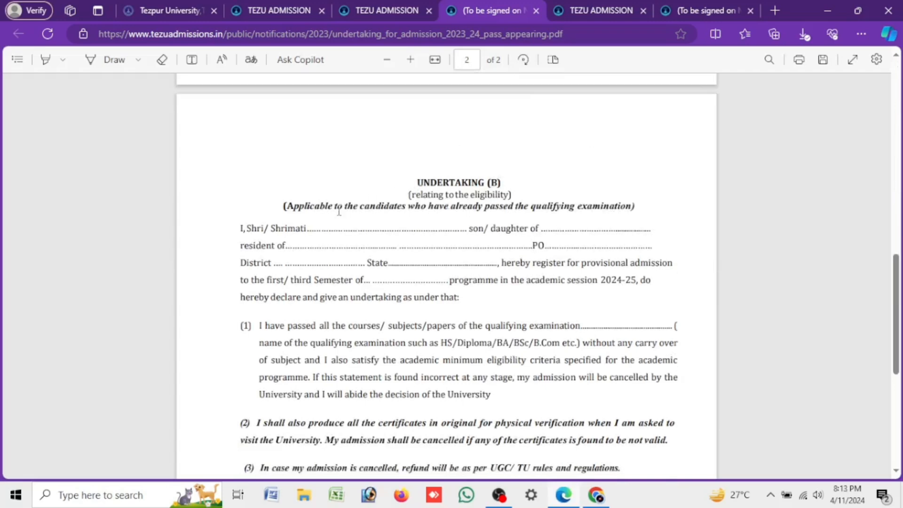
{"action": "left_click_drag", "start_coordinate": [417, 182], "coordinate": [508, 194]}
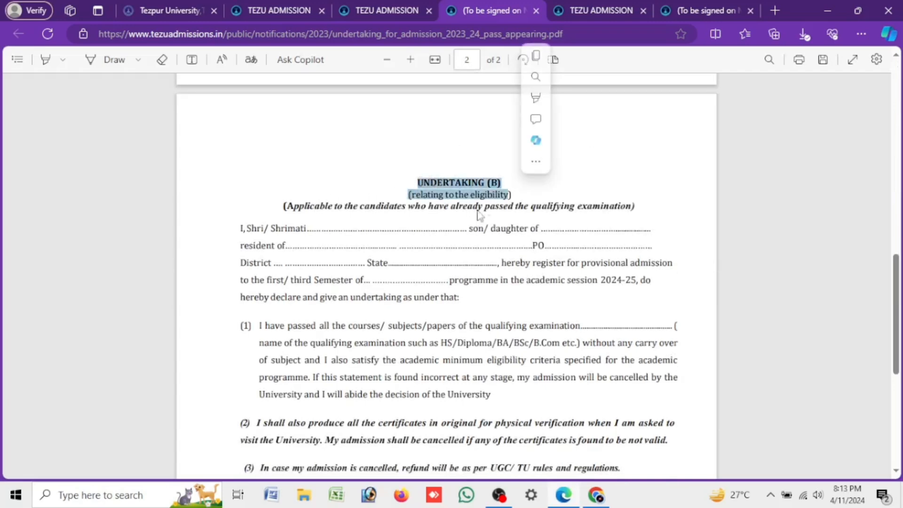
Return to the downloadable formats page and look through the other undertaking, NOC, OBC NCL, PRC and EWS formats
{"action": "left_click", "coordinate": [404, 9]}
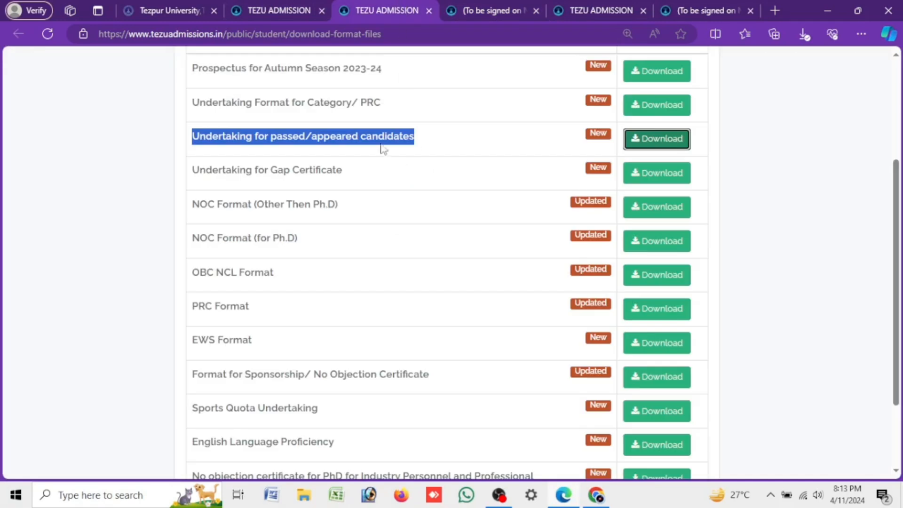
{"action": "scroll", "coordinate": [346, 205], "scroll_direction": "down", "scroll_amount": 3}
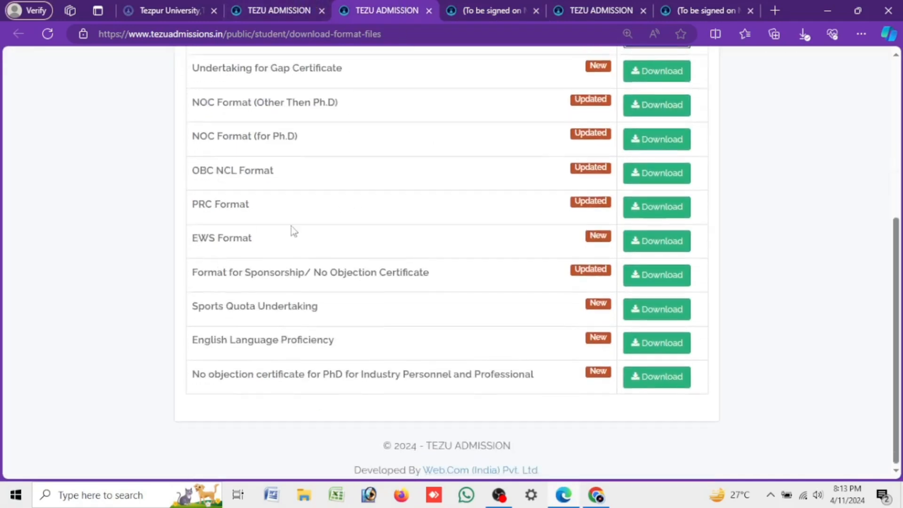
{"action": "scroll", "coordinate": [224, 174], "scroll_direction": "up", "scroll_amount": 3}
{"action": "scroll", "coordinate": [227, 179], "scroll_direction": "down", "scroll_amount": 3}
{"action": "scroll", "coordinate": [233, 181], "scroll_direction": "up", "scroll_amount": 3}
Return to the Step 4 form and examine the Class X, Class XII / Diploma and Graduation document upload fields
{"action": "left_click", "coordinate": [303, 9]}
{"action": "scroll", "coordinate": [377, 272], "scroll_direction": "down", "scroll_amount": 6}
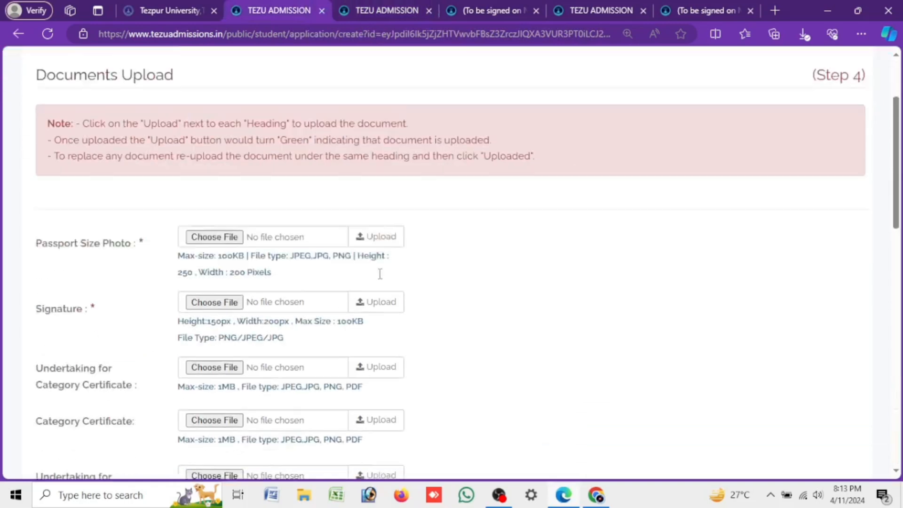
{"action": "scroll", "coordinate": [378, 273], "scroll_direction": "down", "scroll_amount": 7}
{"action": "scroll", "coordinate": [364, 266], "scroll_direction": "up", "scroll_amount": 4}
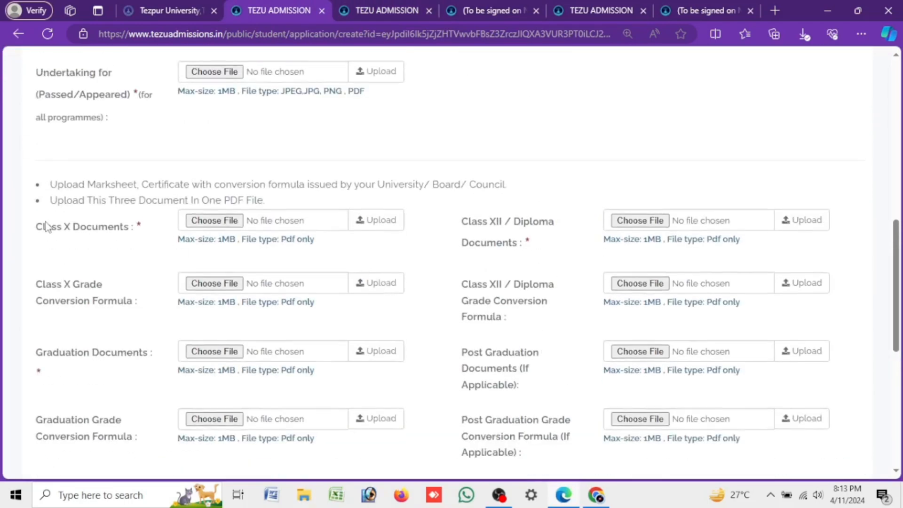
{"action": "left_click_drag", "start_coordinate": [42, 230], "coordinate": [144, 234]}
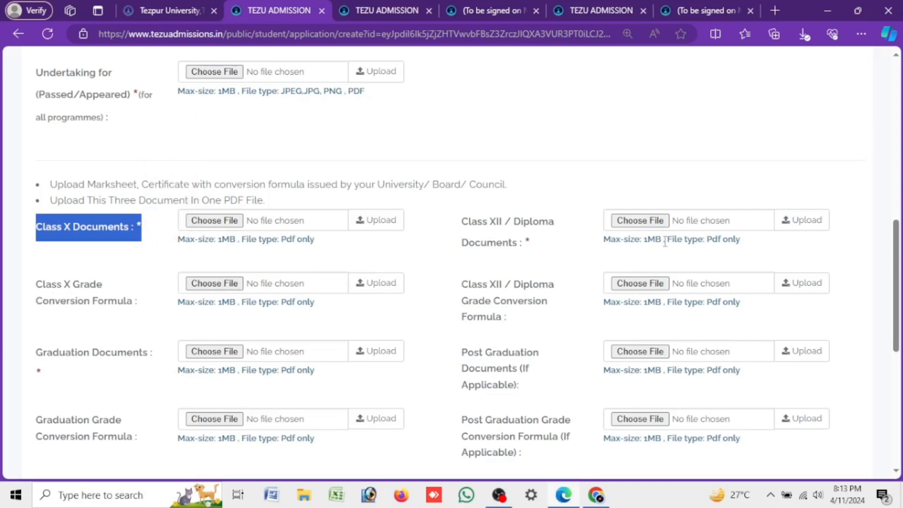
{"action": "left_click_drag", "start_coordinate": [458, 220], "coordinate": [530, 255]}
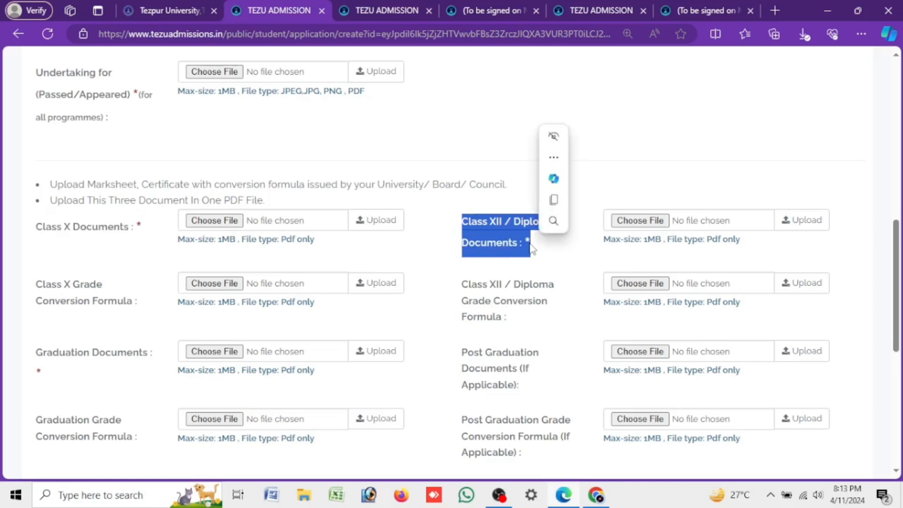
{"action": "left_click", "coordinate": [530, 262]}
{"action": "scroll", "coordinate": [513, 292], "scroll_direction": "down", "scroll_amount": 3}
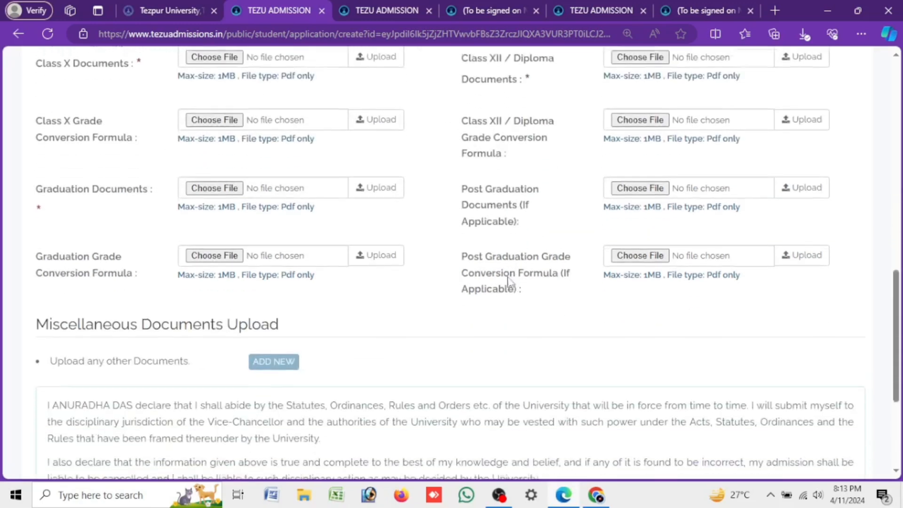
{"action": "left_click_drag", "start_coordinate": [64, 190], "coordinate": [153, 185]}
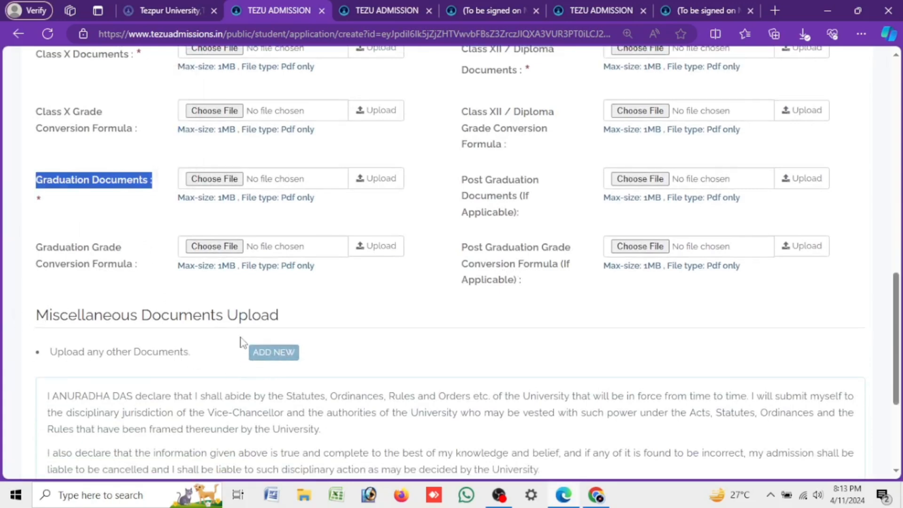
Read the applicant's declaration below the miscellaneous documents section and accept it with Yes
{"action": "scroll", "coordinate": [241, 341], "scroll_direction": "down", "scroll_amount": 3}
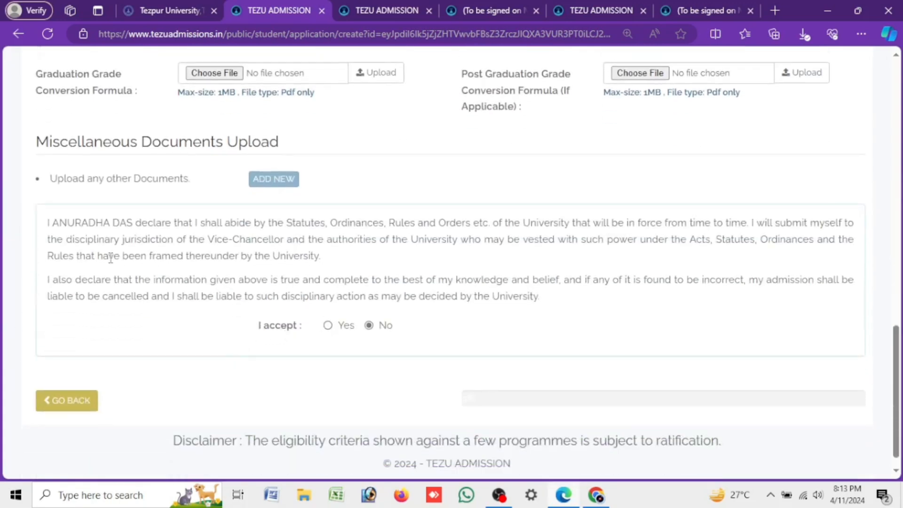
{"action": "left_click_drag", "start_coordinate": [39, 225], "coordinate": [382, 295]}
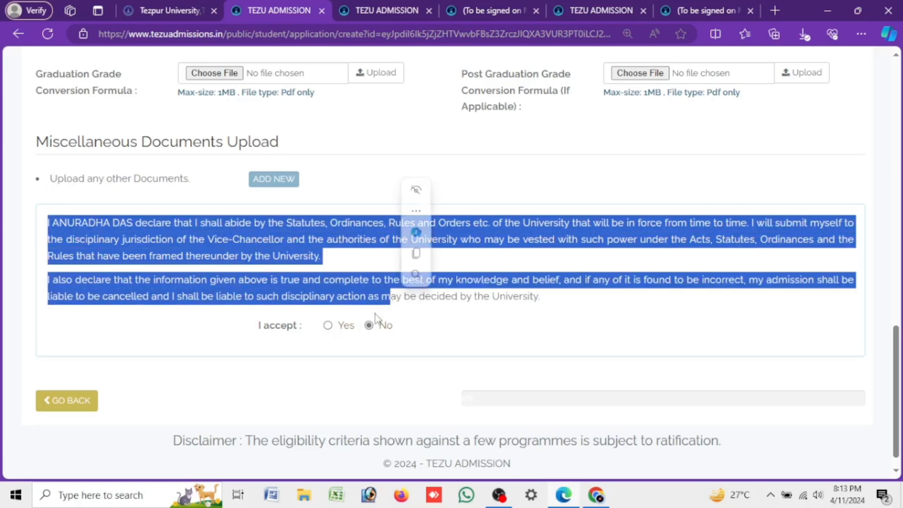
{"action": "left_click", "coordinate": [369, 315]}
{"action": "left_click", "coordinate": [328, 326]}
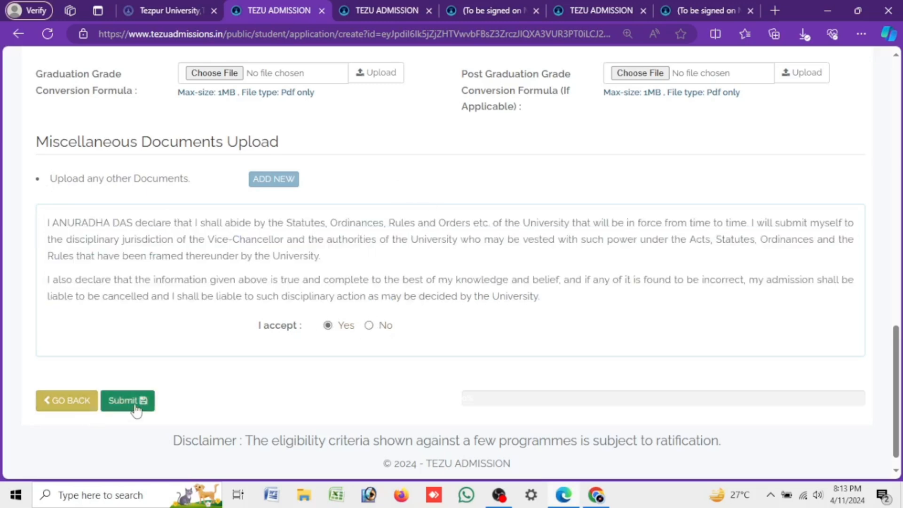
Recheck the Documents Upload page from the upload notes through the photo, signature, certificate and marksheet fields to the declaration
{"action": "scroll", "coordinate": [334, 340], "scroll_direction": "up", "scroll_amount": 10}
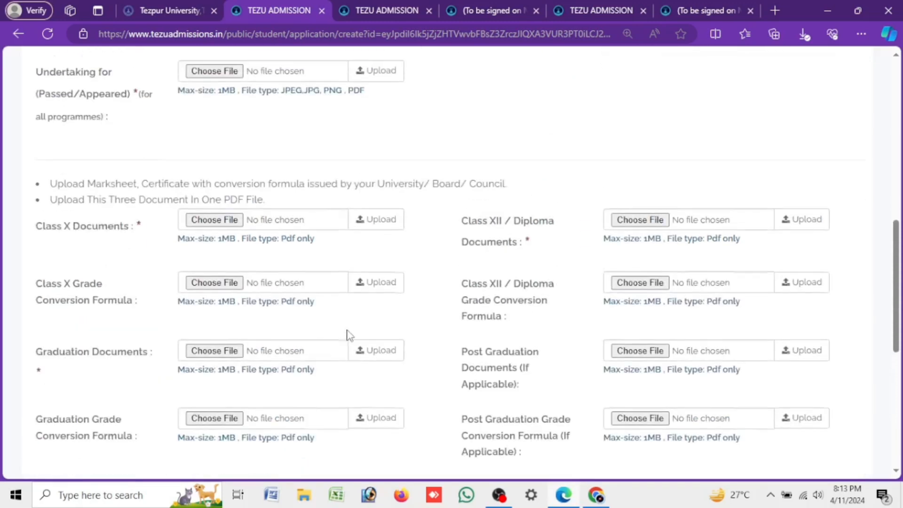
{"action": "scroll", "coordinate": [350, 334], "scroll_direction": "up", "scroll_amount": 4}
{"action": "scroll", "coordinate": [349, 324], "scroll_direction": "up", "scroll_amount": 5}
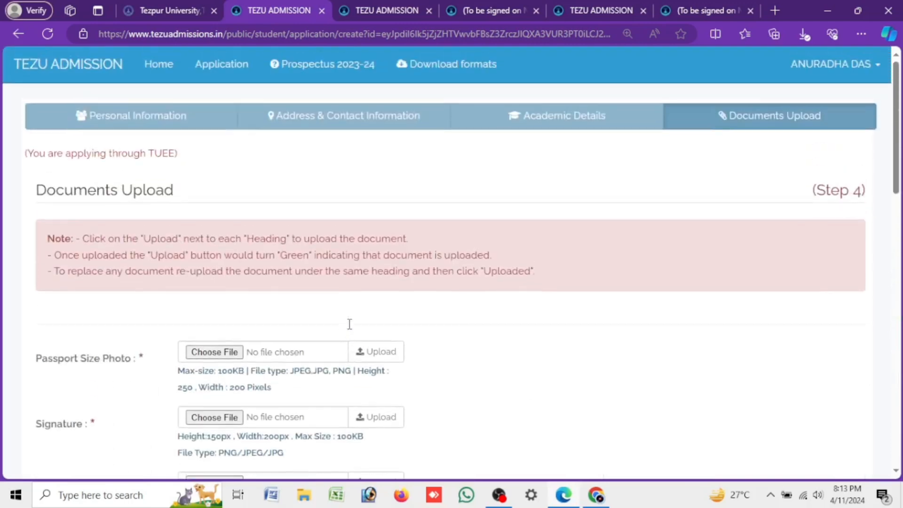
{"action": "scroll", "coordinate": [349, 324], "scroll_direction": "down", "scroll_amount": 5}
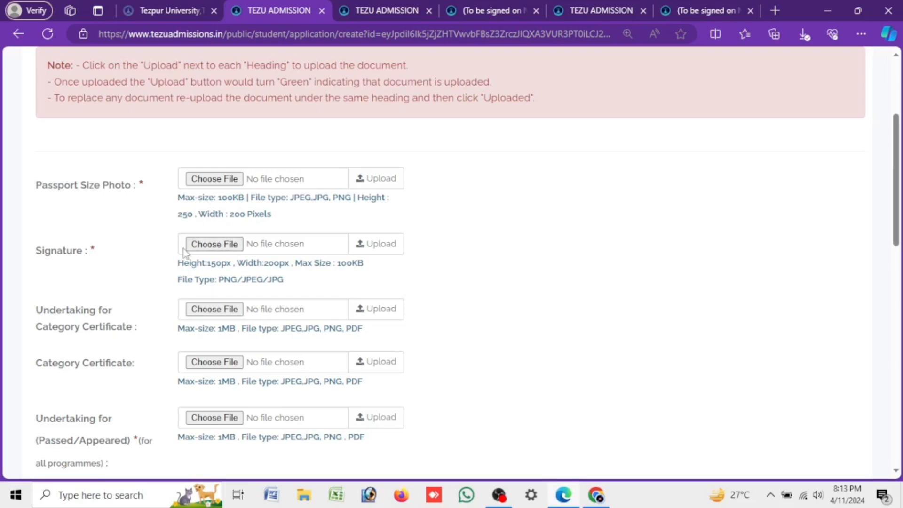
{"action": "scroll", "coordinate": [287, 198], "scroll_direction": "down", "scroll_amount": 15}
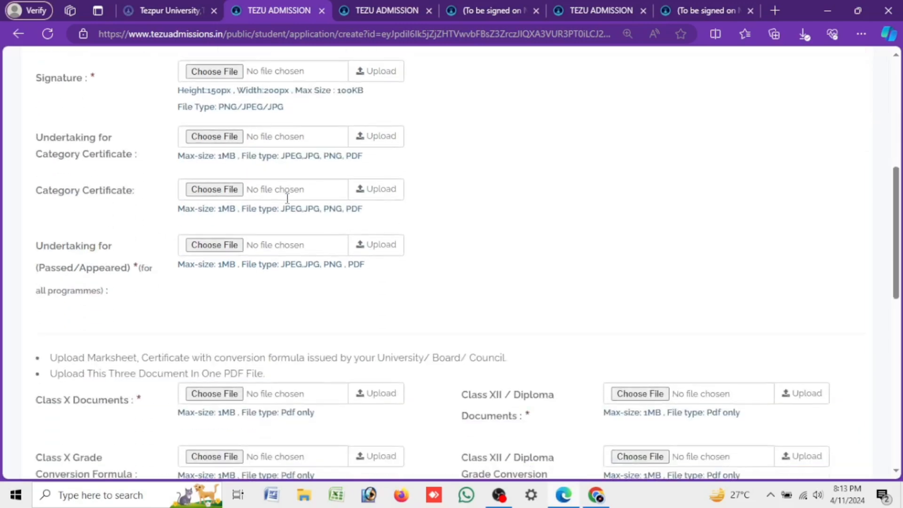
{"action": "scroll", "coordinate": [285, 214], "scroll_direction": "down", "scroll_amount": 1}
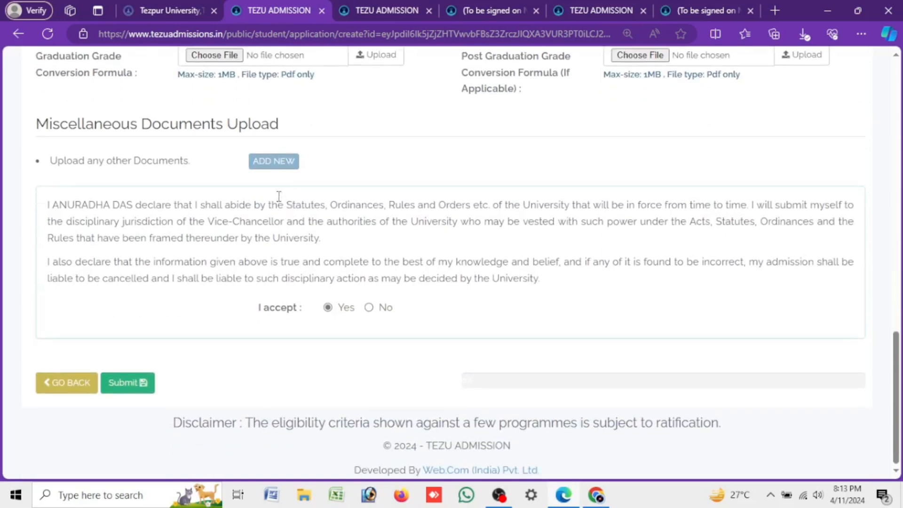
{"action": "scroll", "coordinate": [267, 149], "scroll_direction": "up", "scroll_amount": 4}
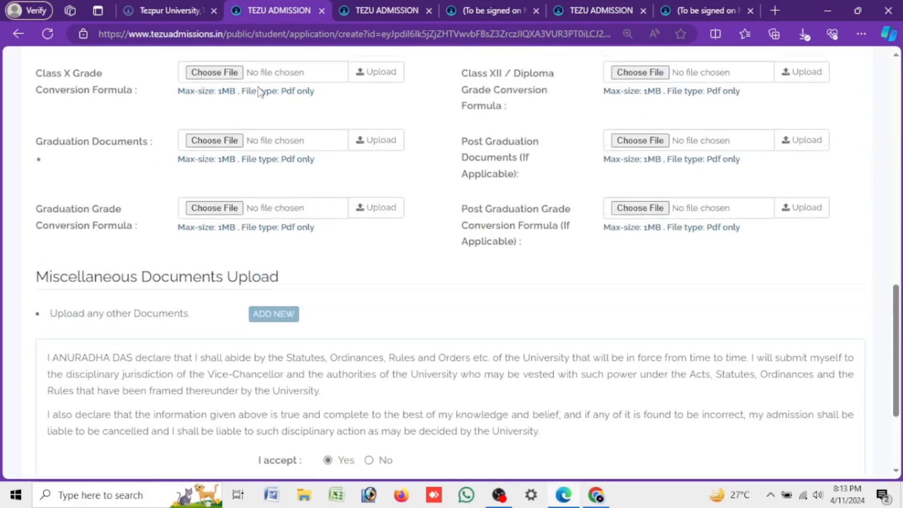
Switch to the Tezpur University website's home page
{"action": "left_click", "coordinate": [146, 10]}
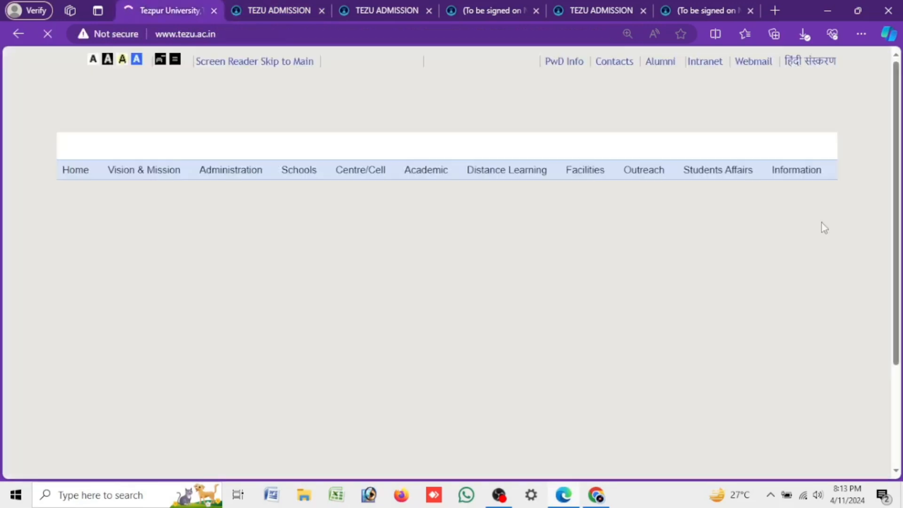